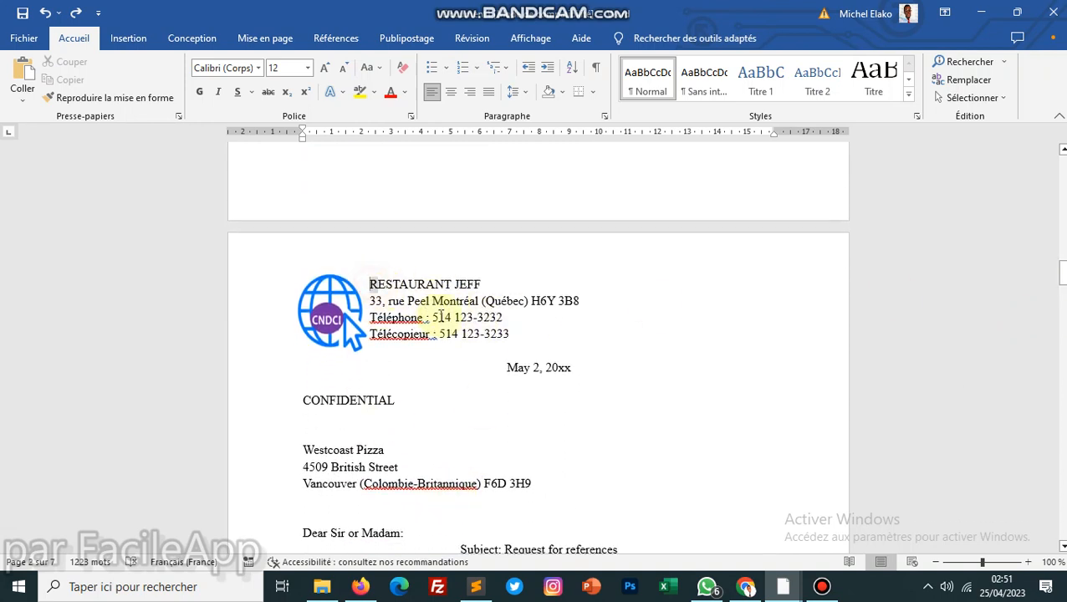
# Step: Examine the sample letters page by page, comparing their letterheads and layouts with the unformatted CNDCI letter at the document's end
pyautogui.moveTo(371, 285); pyautogui.dragTo(503, 341)
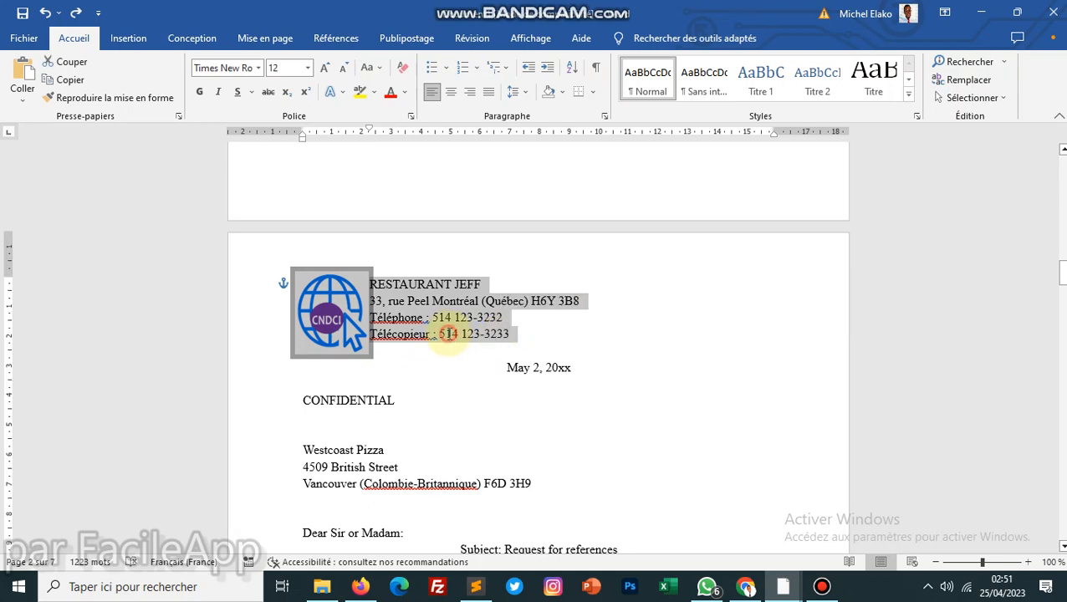
pyautogui.click(444, 333)
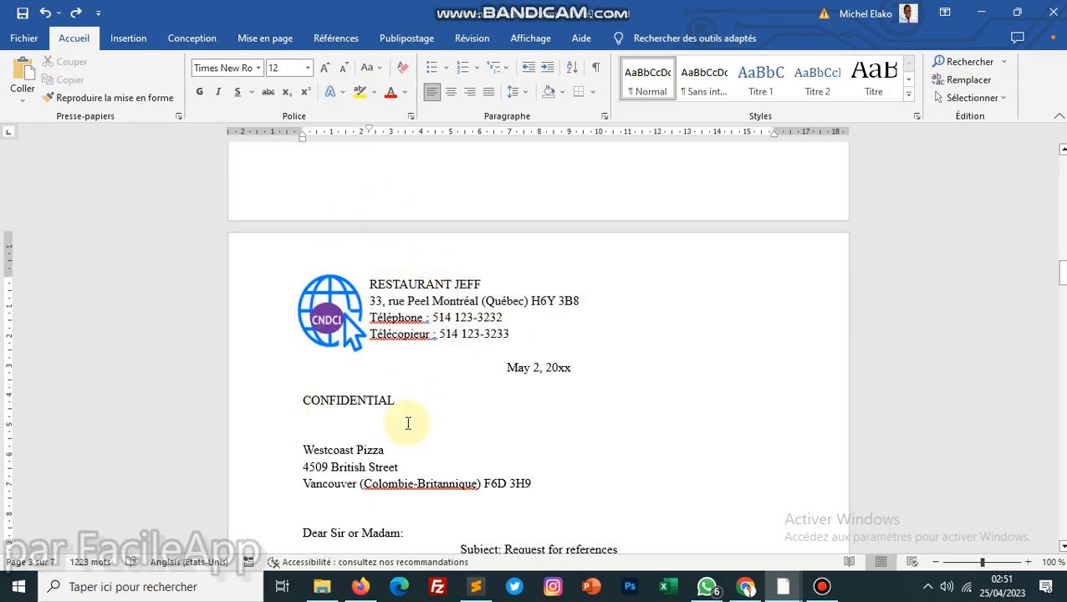
pyautogui.moveTo(1062, 270); pyautogui.dragTo(1062, 332)
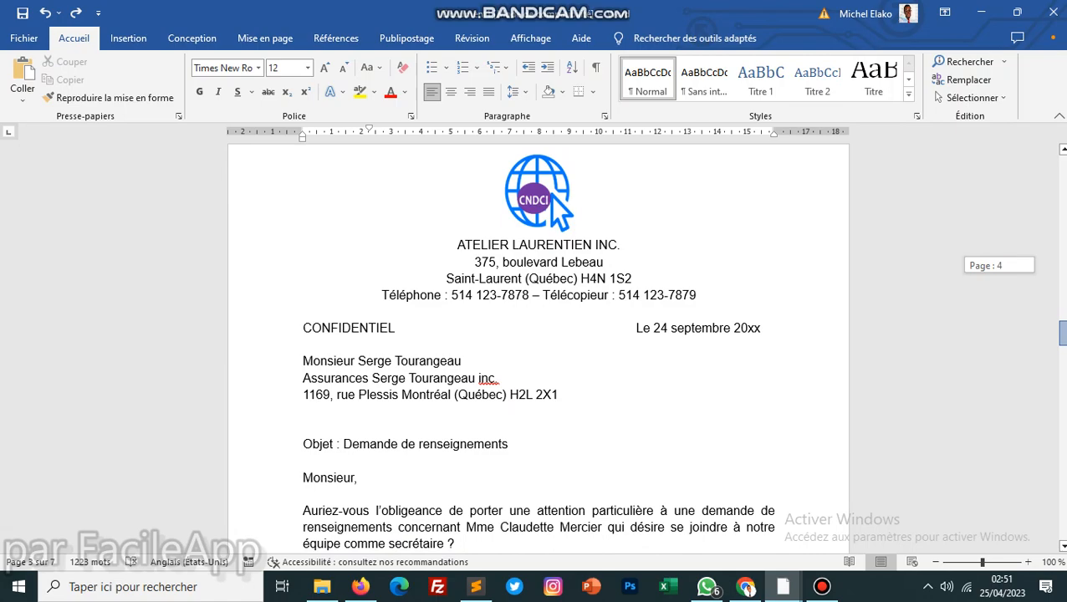
pyautogui.moveTo(1062, 332); pyautogui.dragTo(1062, 388)
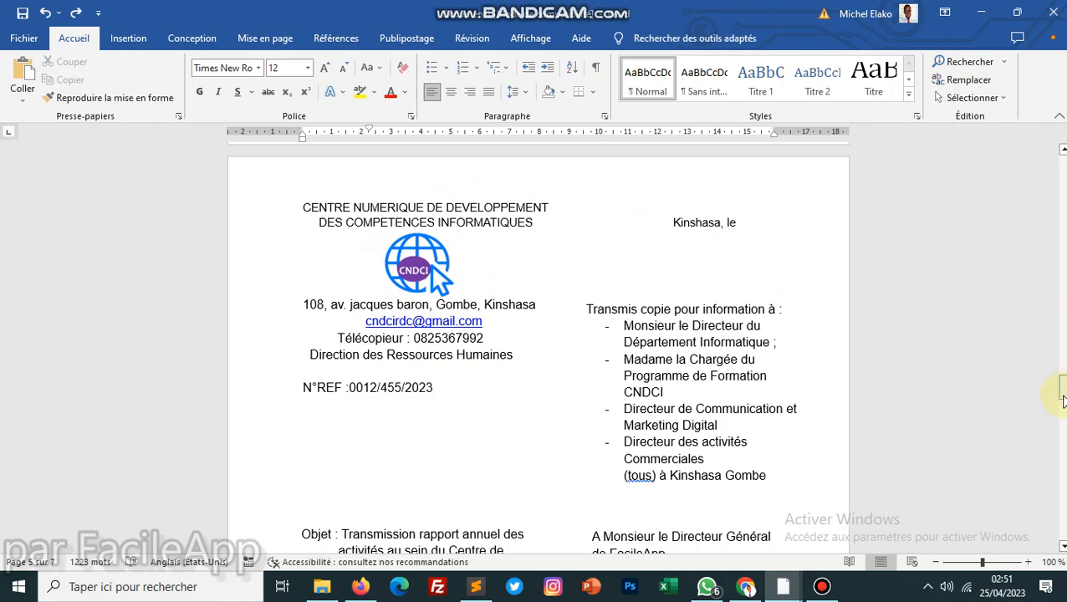
pyautogui.moveTo(1061, 400)
pyautogui.mouseDown()
pyautogui.moveTo(1062, 442)
pyautogui.moveTo(1060, 388)
pyautogui.mouseUp()
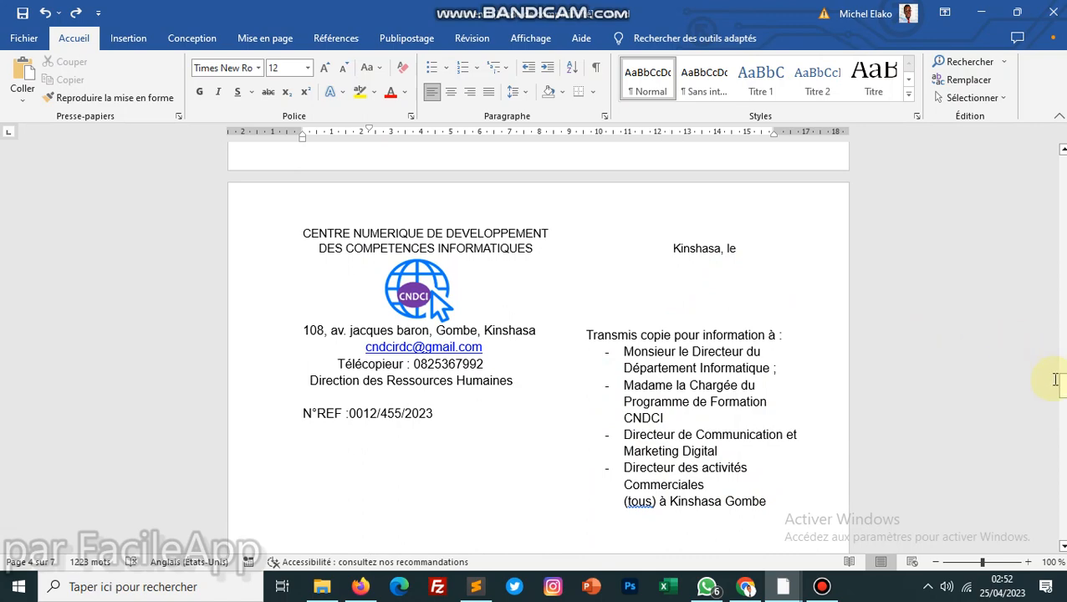
pyautogui.moveTo(1060, 385)
pyautogui.mouseDown()
pyautogui.moveTo(1062, 451)
pyautogui.moveTo(1062, 437)
pyautogui.mouseUp()
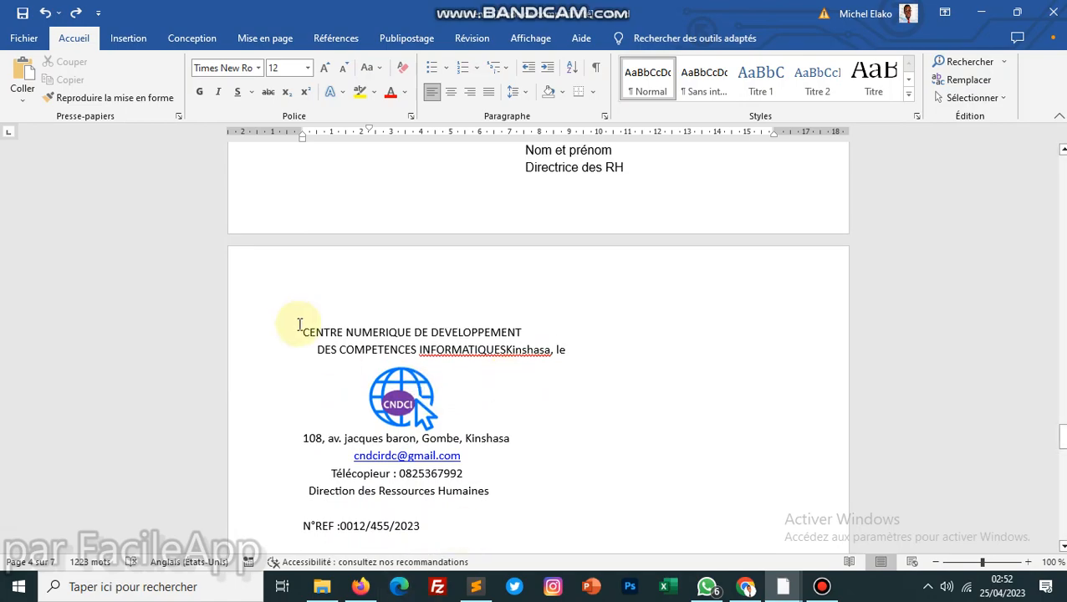
pyautogui.moveTo(283, 330); pyautogui.dragTo(473, 577)
pyautogui.moveTo(1062, 495); pyautogui.dragTo(1060, 441)
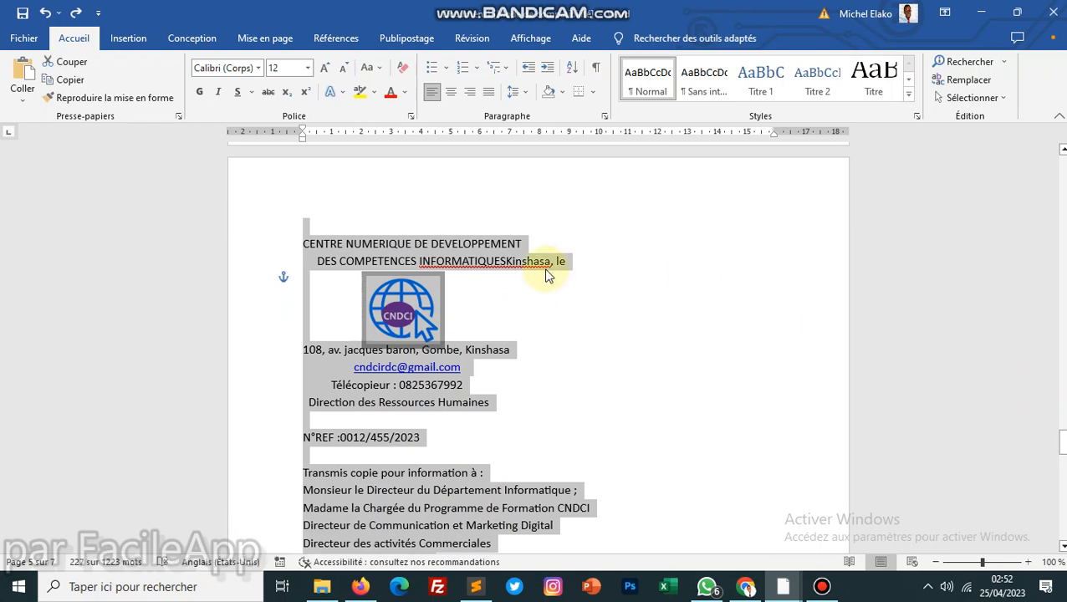
pyautogui.click(412, 309)
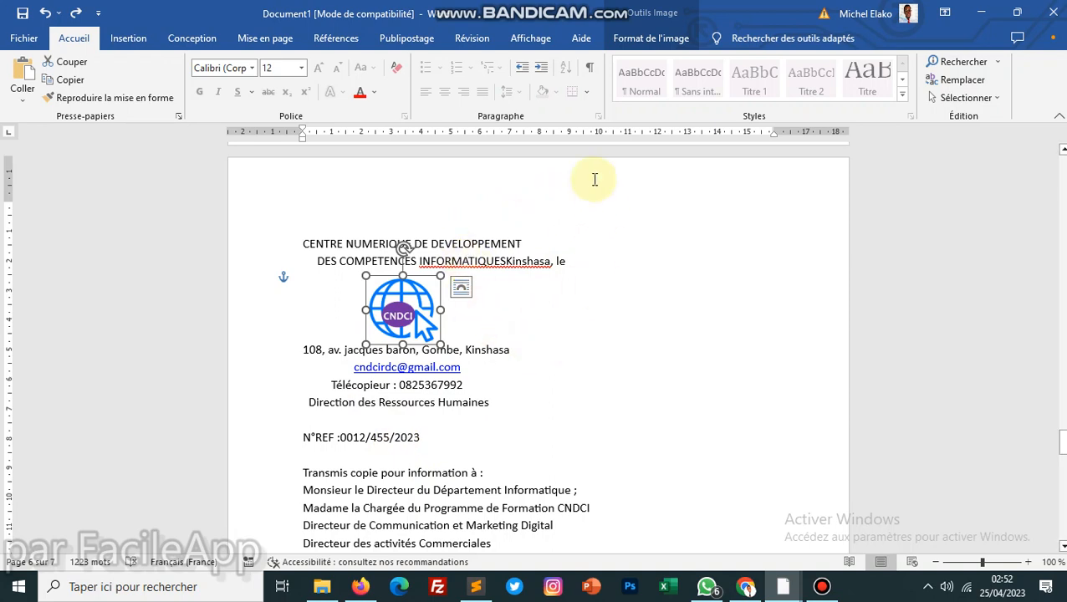
pyautogui.click(474, 314)
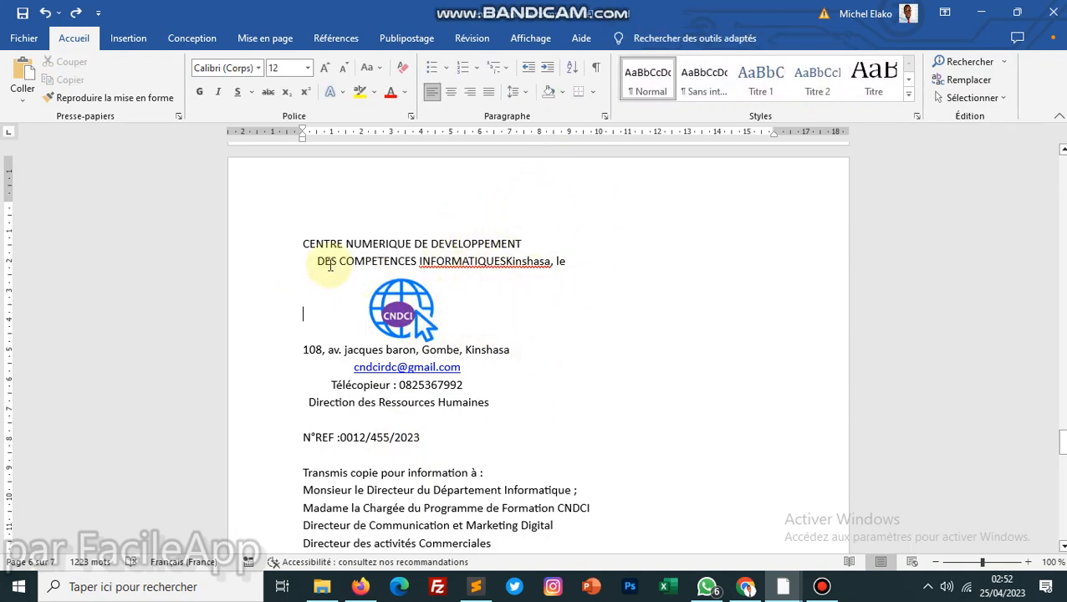
pyautogui.scroll(-1, 303, 243)
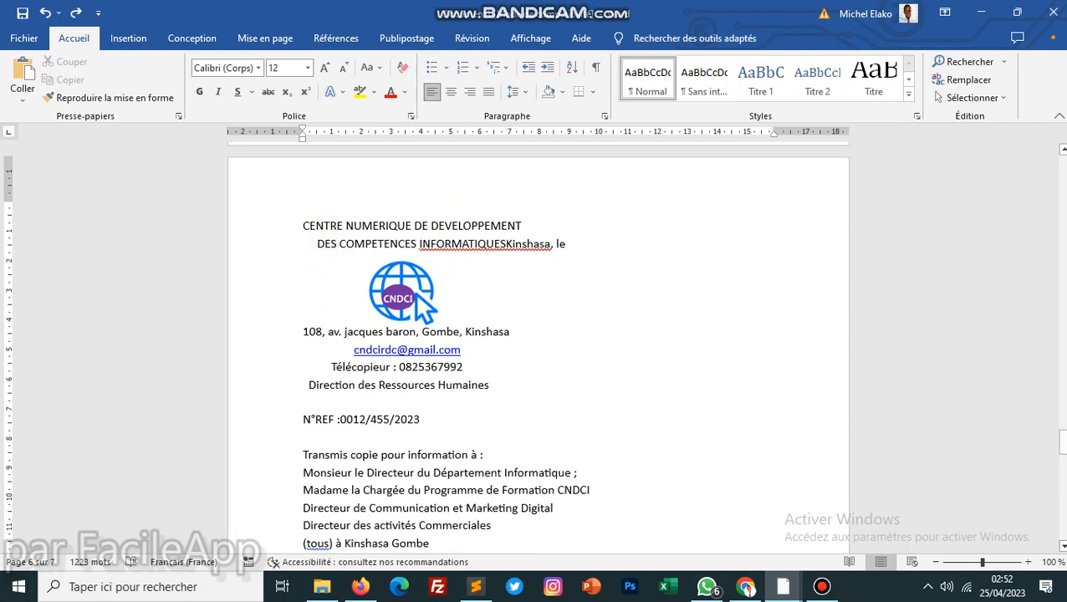
pyautogui.scroll(-1, 303, 243)
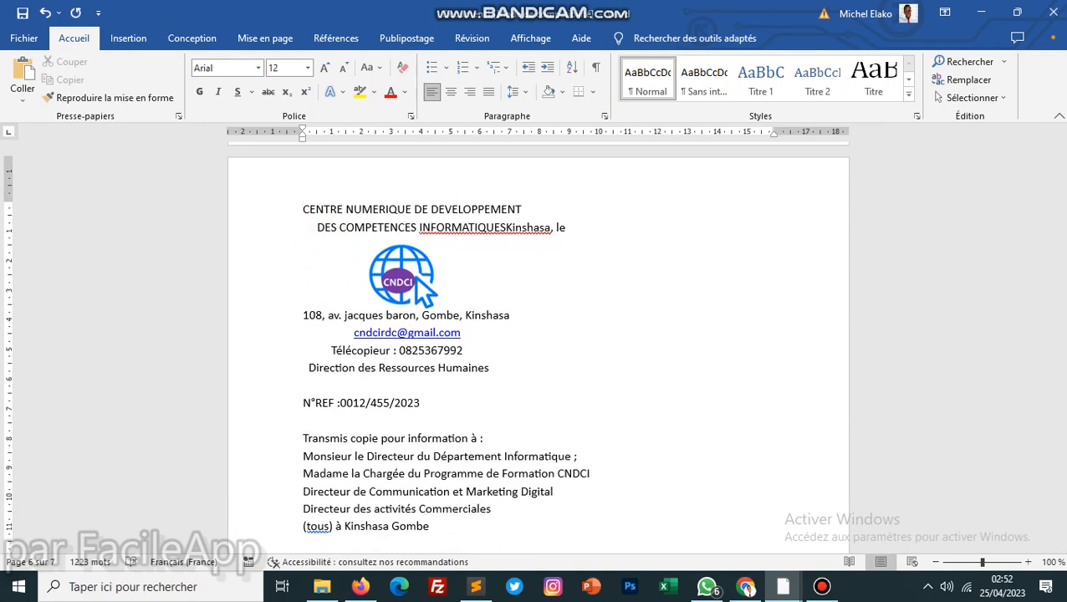
pyautogui.click(312, 240)
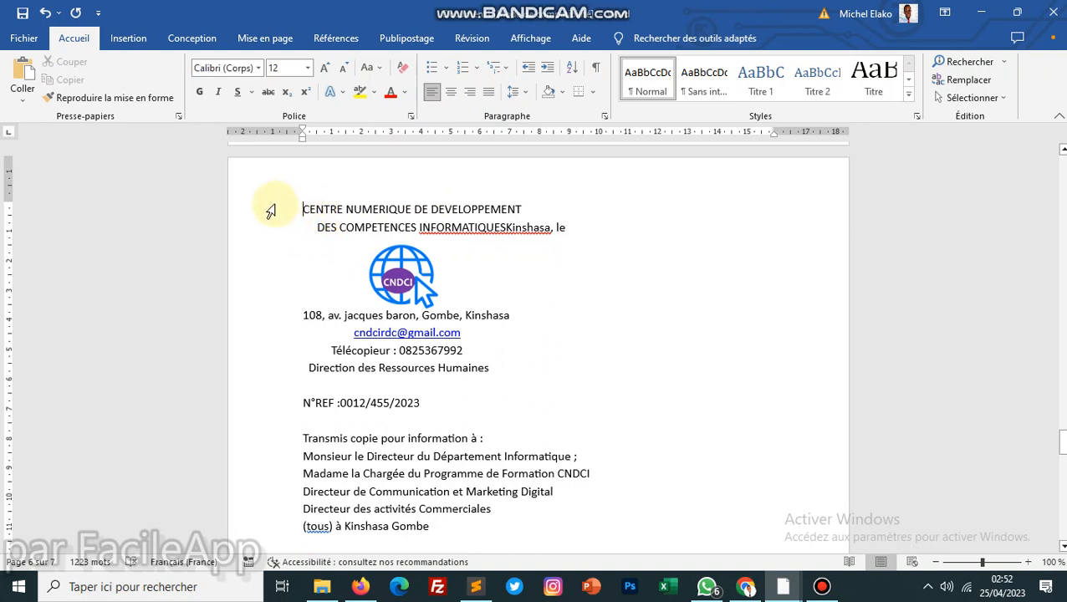
pyautogui.moveTo(258, 206); pyautogui.dragTo(559, 328)
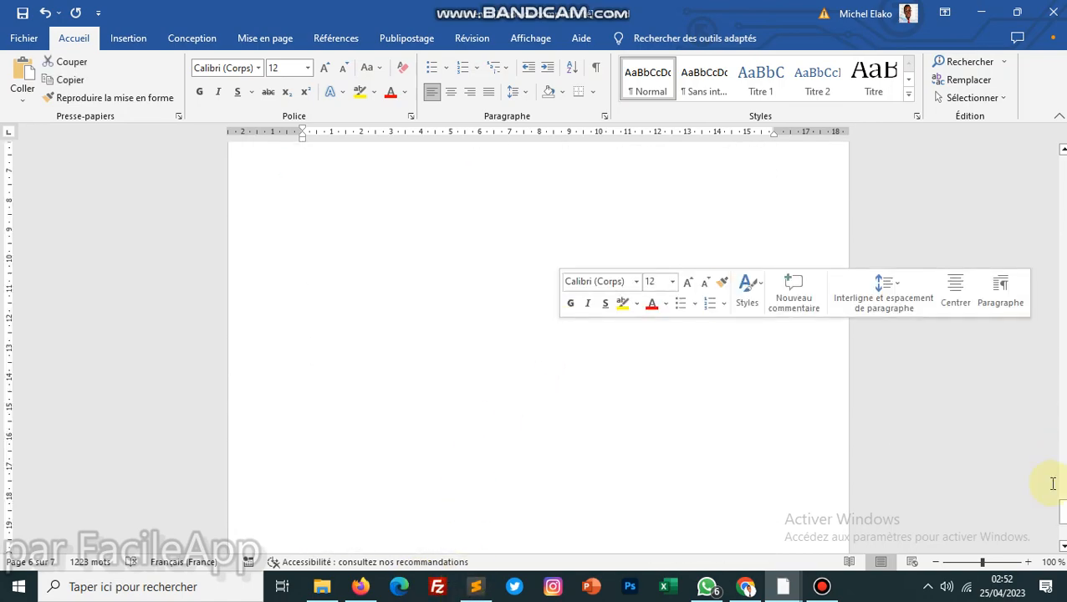
pyautogui.moveTo(1058, 512); pyautogui.dragTo(1053, 452)
pyautogui.scroll(3, 1055, 449)
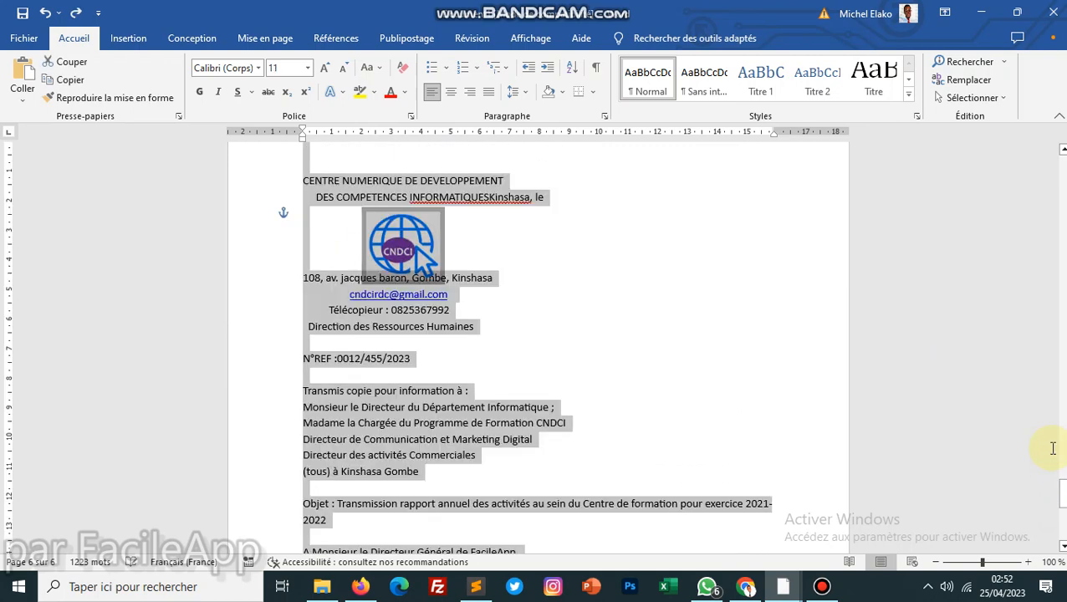
# Step: Undo the recent edits to the last letter, back to its spaced-out paragraphs and the tabbed "Kinshasa, le"
pyautogui.hotkey('ctrl', 'z')
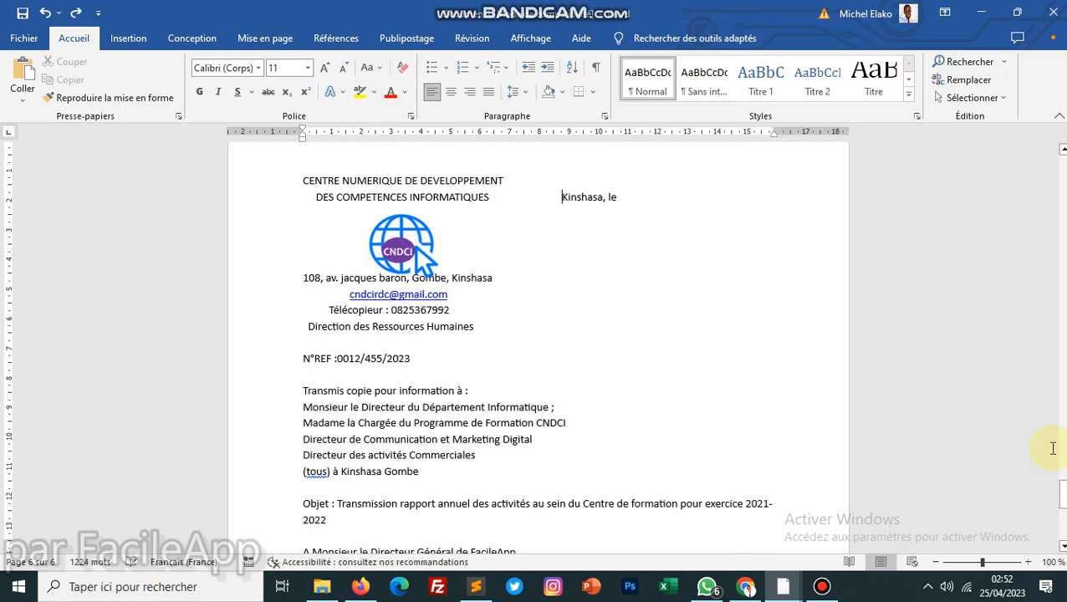
pyautogui.hotkey('ctrl', 'z')
pyautogui.hotkey('ctrl', 'z')
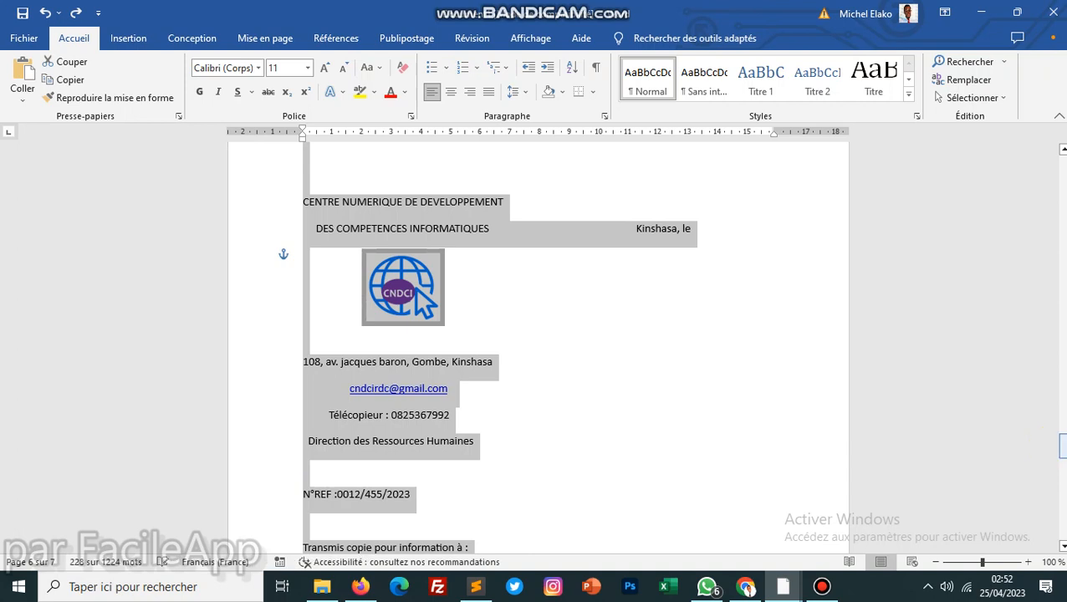
pyautogui.click(633, 410)
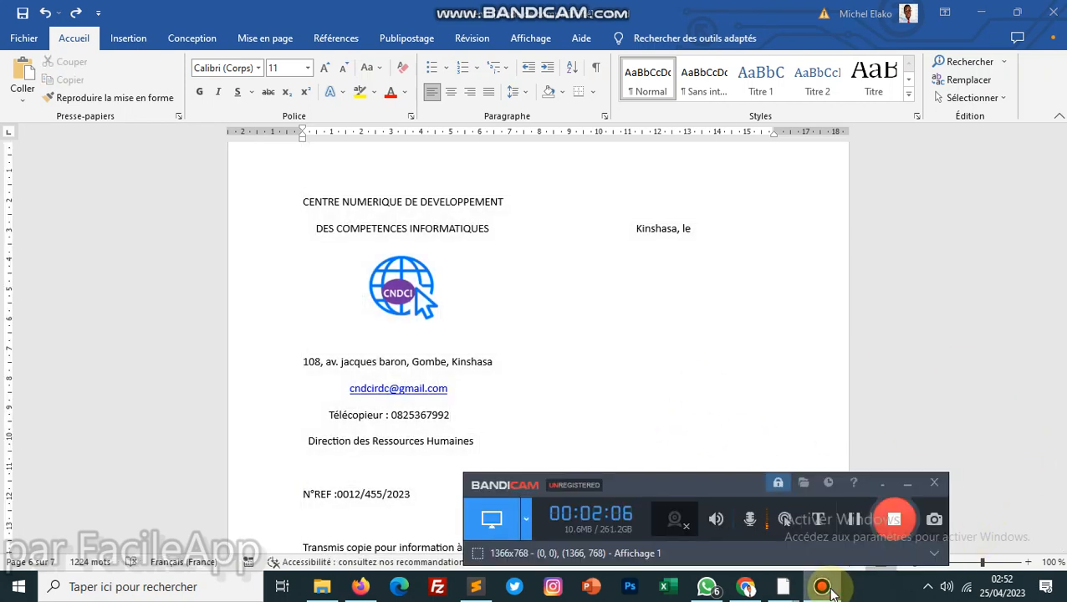
# Step: Remove the space after paragraphs throughout the entire last letter, from the blank lines above its letterhead to its closing
pyautogui.moveTo(1062, 443)
pyautogui.mouseDown()
pyautogui.moveTo(1062, 508)
pyautogui.moveTo(1057, 438)
pyautogui.mouseUp()
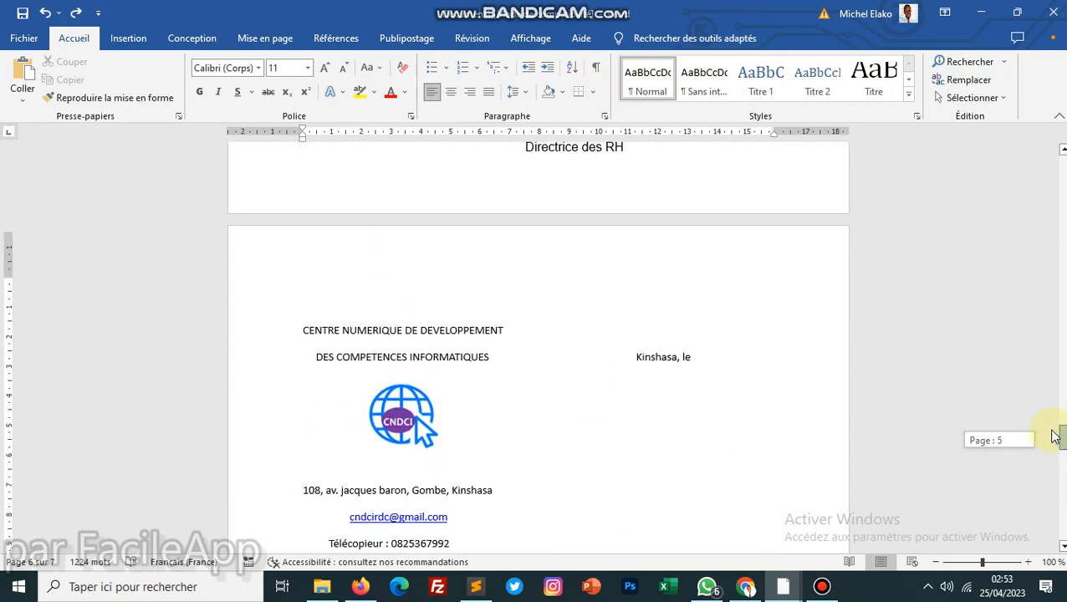
pyautogui.moveTo(245, 266); pyautogui.dragTo(233, 385)
pyautogui.click(236, 369)
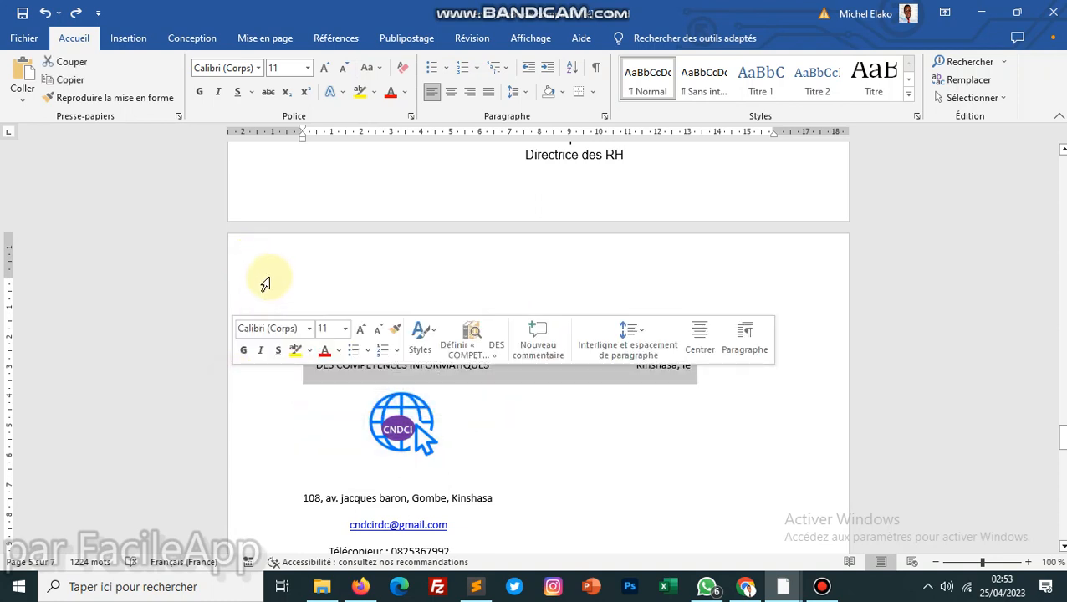
pyautogui.click(360, 471)
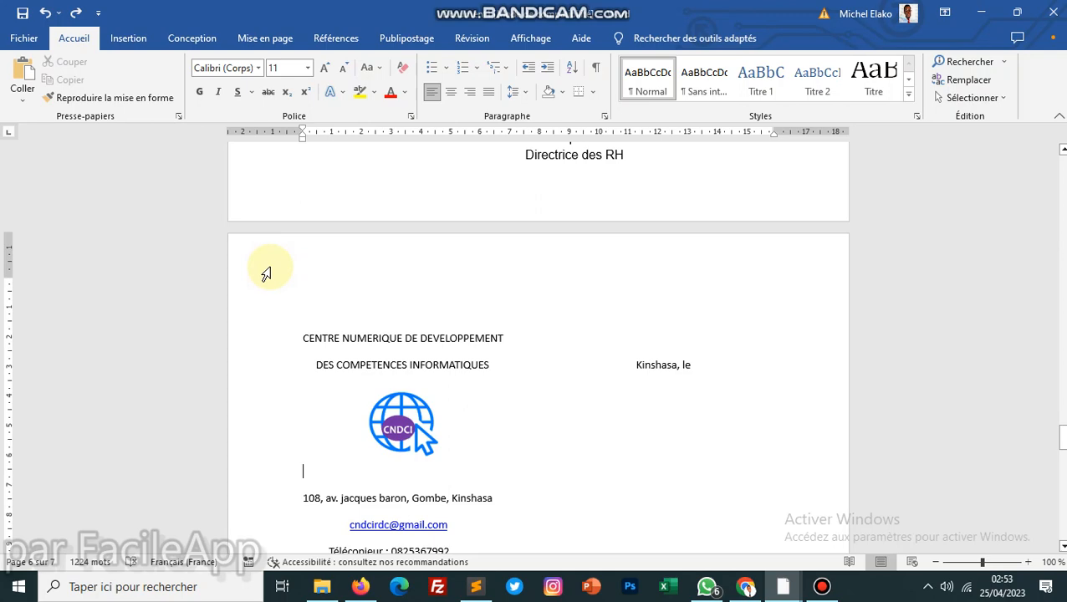
pyautogui.moveTo(265, 272); pyautogui.dragTo(423, 551)
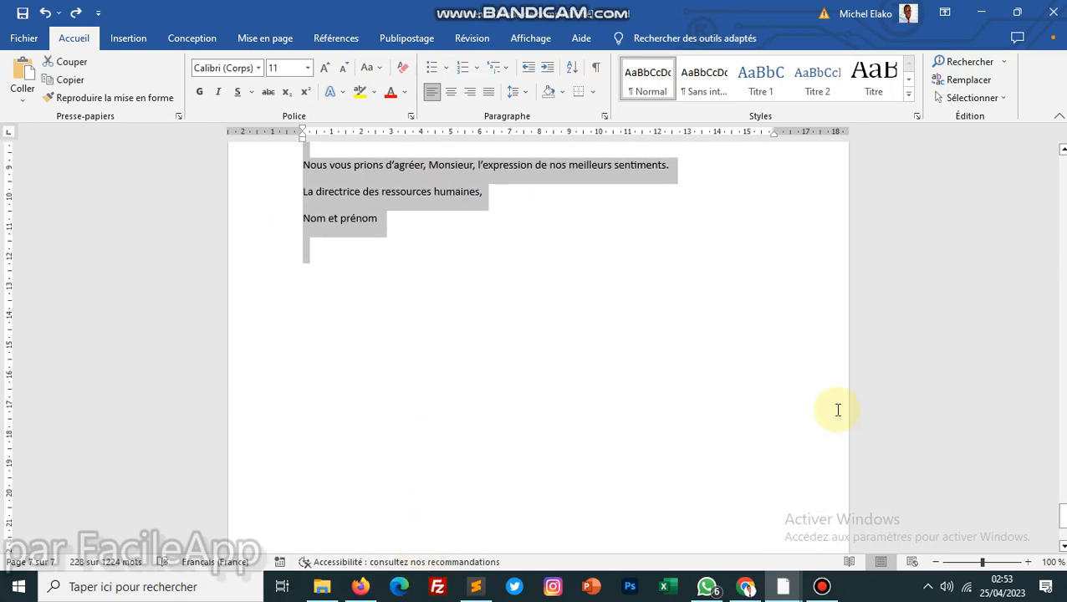
pyautogui.moveTo(1061, 518); pyautogui.dragTo(1055, 443)
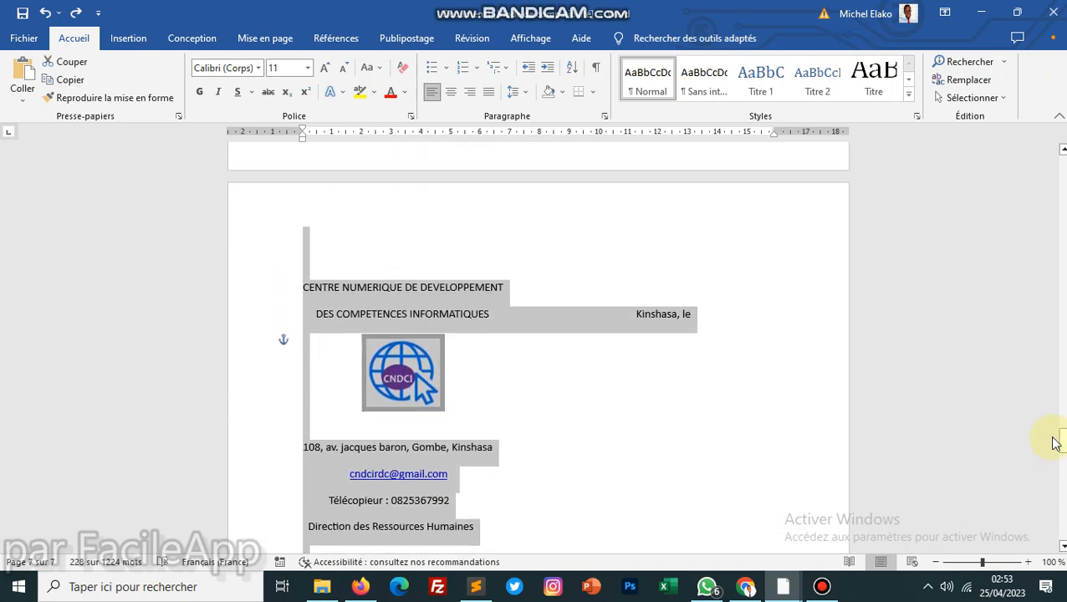
pyautogui.click(520, 93)
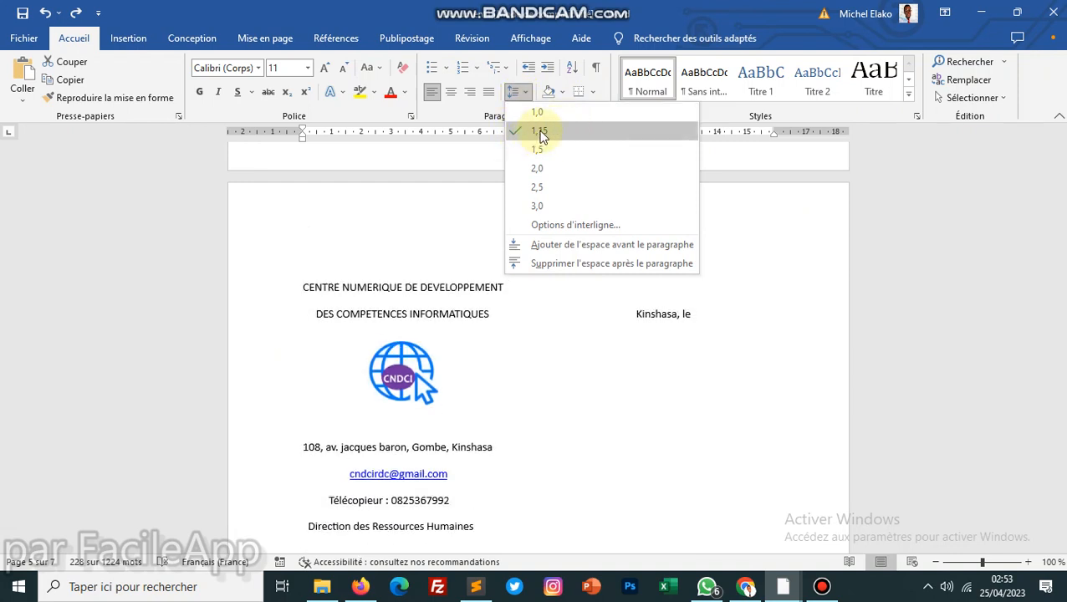
pyautogui.click(575, 264)
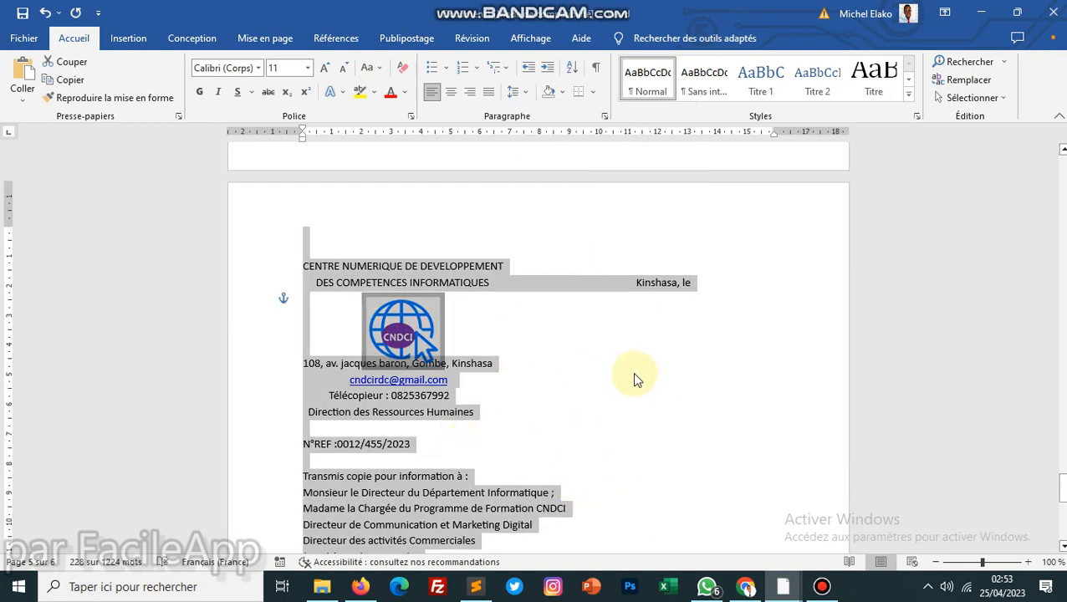
# Step: Delete the blank lines above the last letter's letterhead and nudge "DES COMPETENCES INFORMATIQUES" slightly rightward with a leading space
pyautogui.click(303, 268)
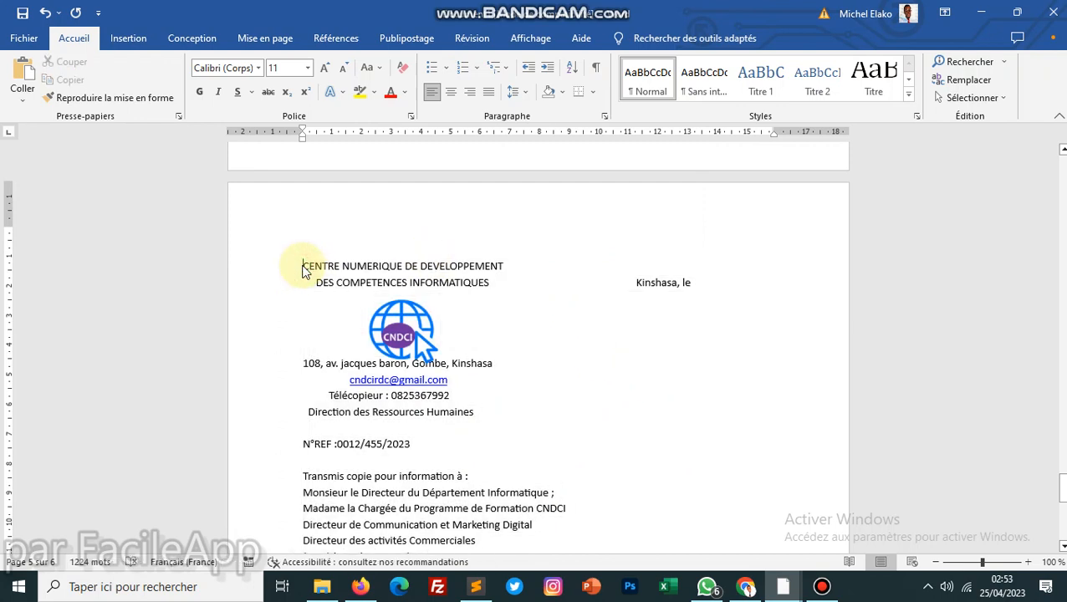
pyautogui.scroll(-1, 303, 268)
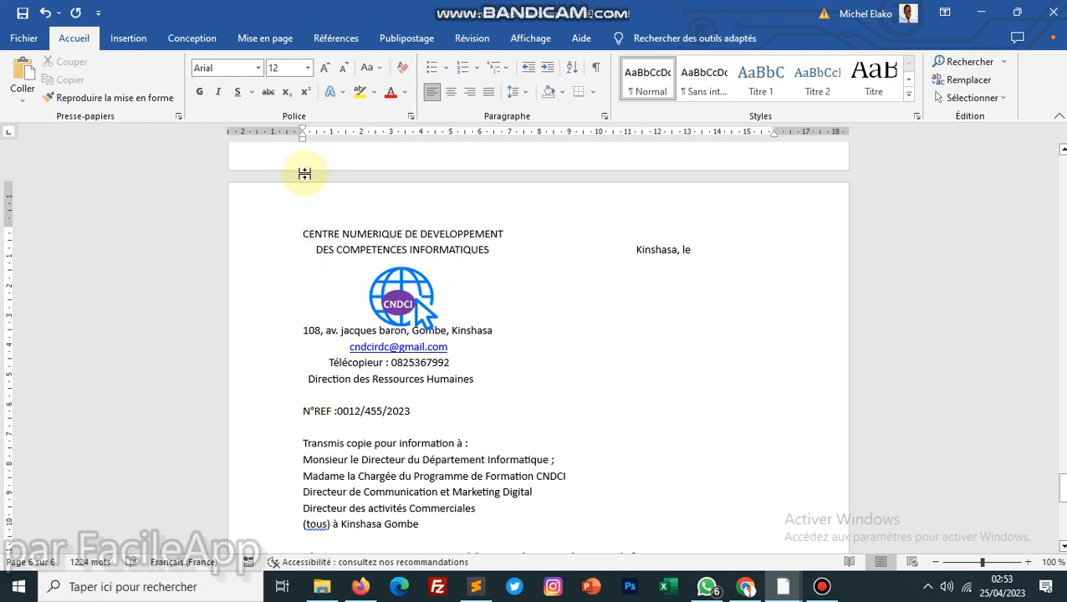
pyautogui.click(317, 250)
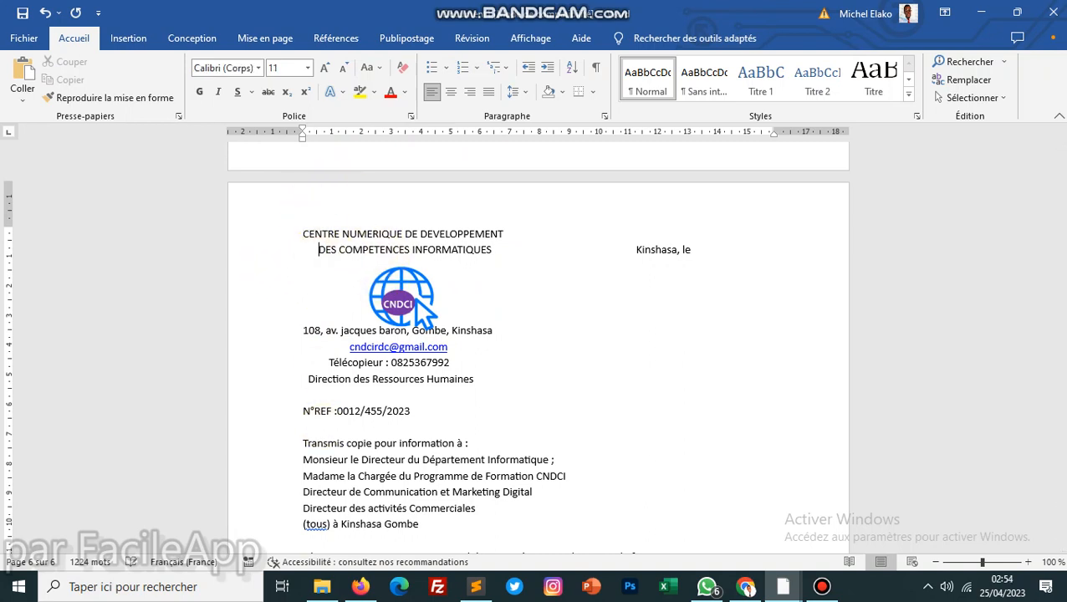
# Step: Replace the spacing before "Kinshasa, le" with tabs so that it sits farther toward the right margin
pyautogui.click(638, 250)
pyautogui.press('BackSpace')
pyautogui.press('BackSpace')
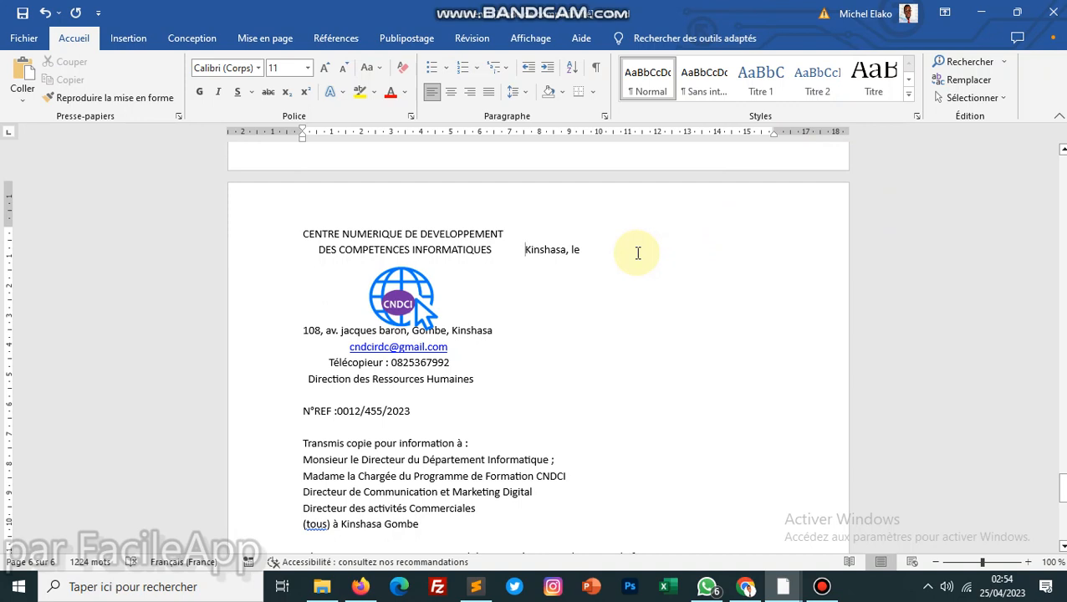
pyautogui.press('Tab')
pyautogui.press('Tab')
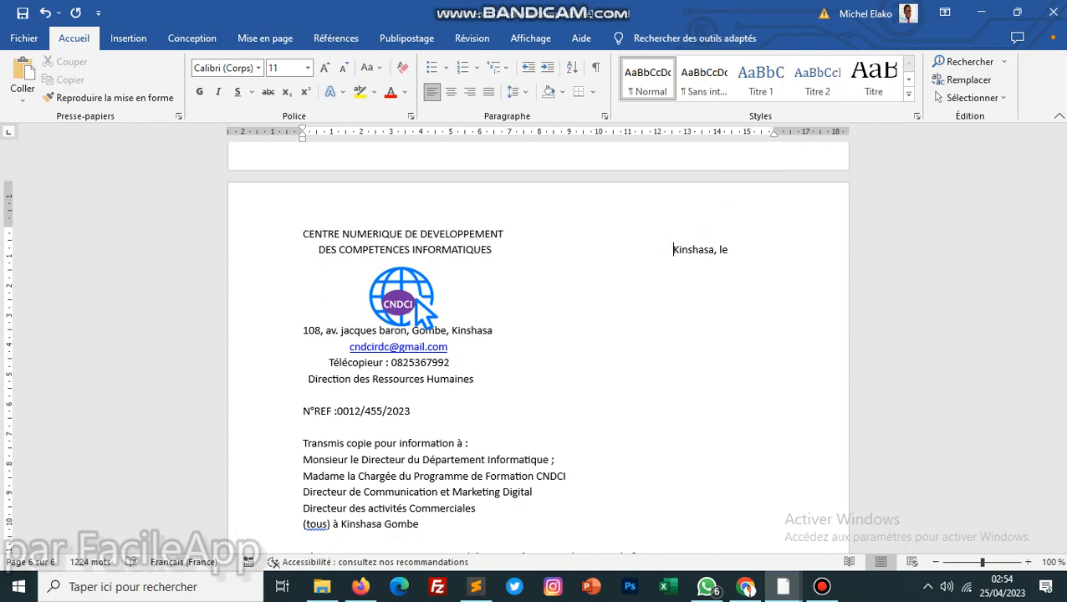
# Step: Move the CNDCI logo slightly up and indent the address, e-mail, fax and department lines to center them beneath it
pyautogui.moveTo(407, 284); pyautogui.dragTo(405, 275)
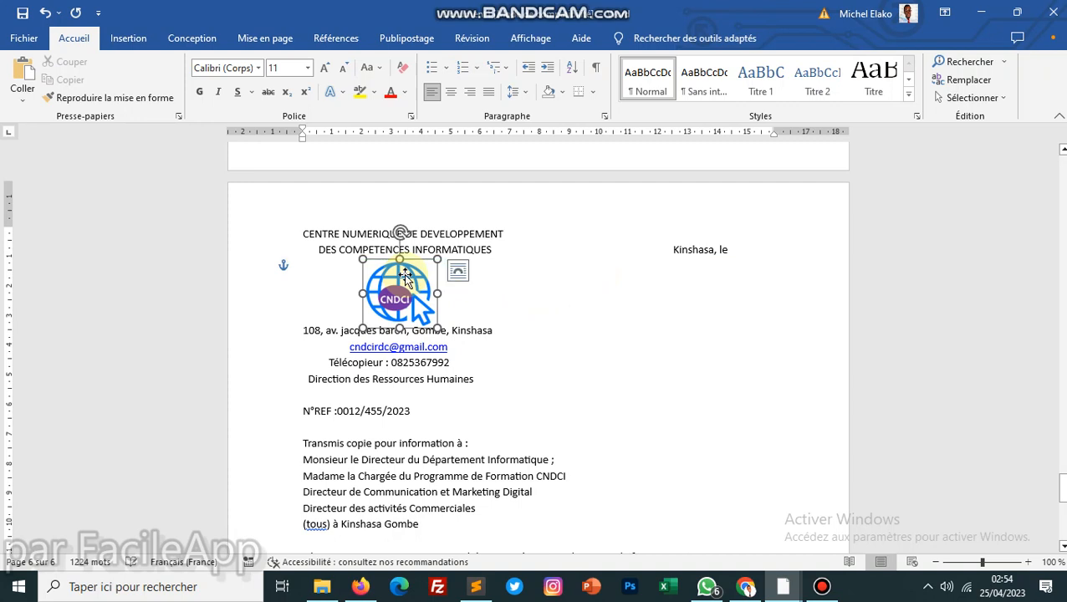
pyautogui.click(280, 361)
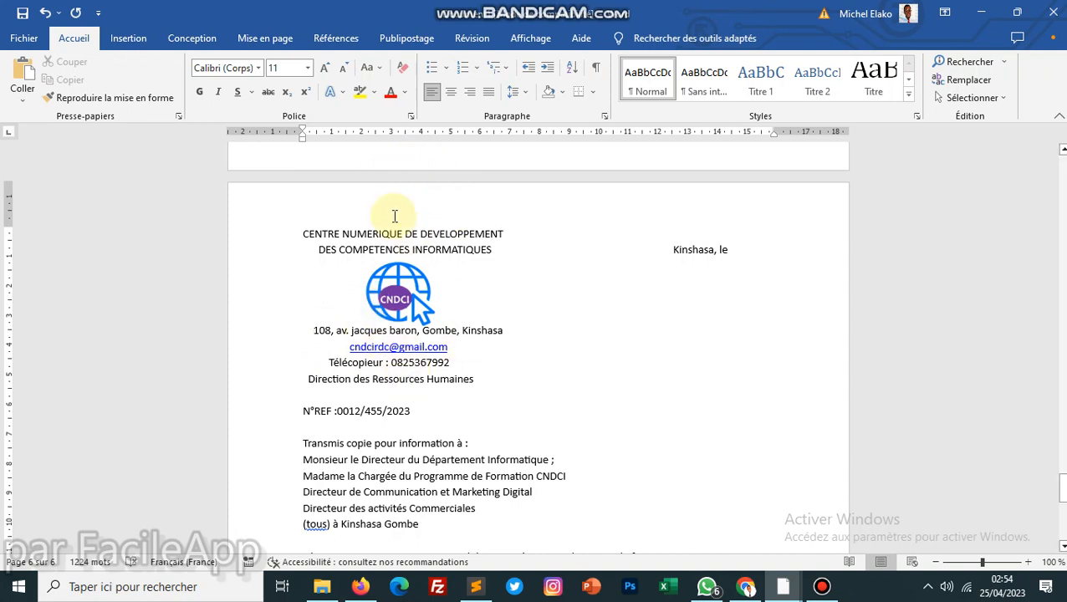
pyautogui.click(343, 346)
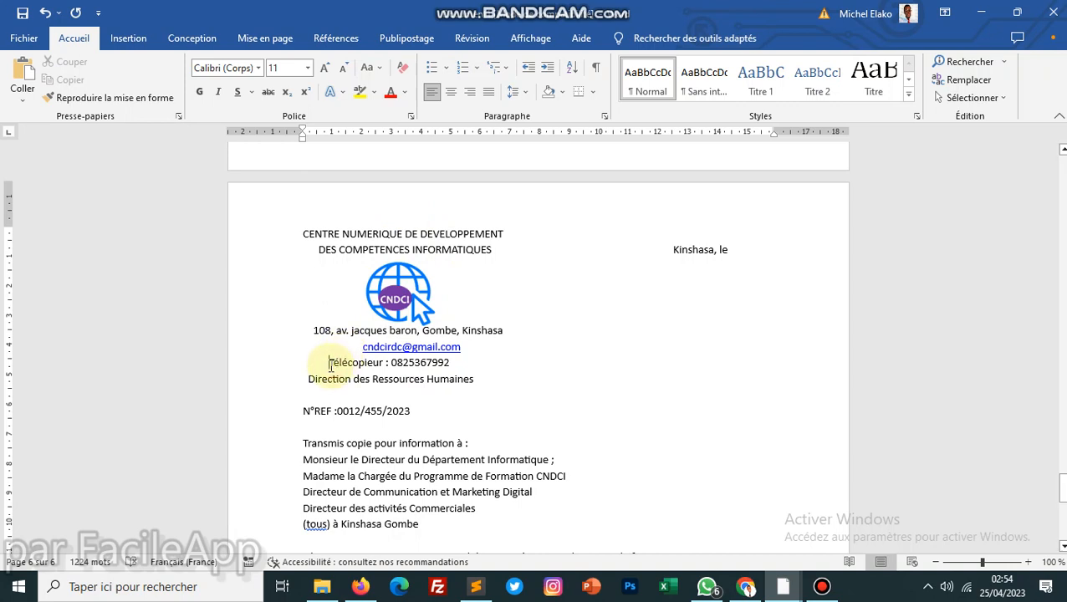
pyautogui.click(331, 364)
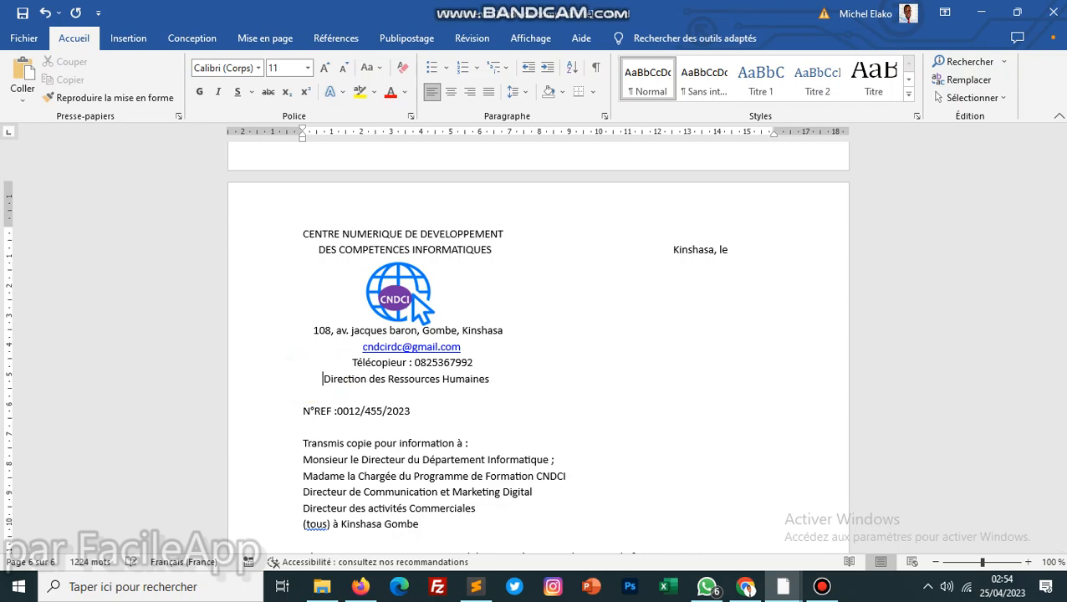
pyautogui.click(310, 379)
# Step: Select the whole last letter from its letterhead to the closing and set its font to Times New Roman, size 12
pyautogui.hotkey('ctrl', 'a')
pyautogui.click(389, 397)
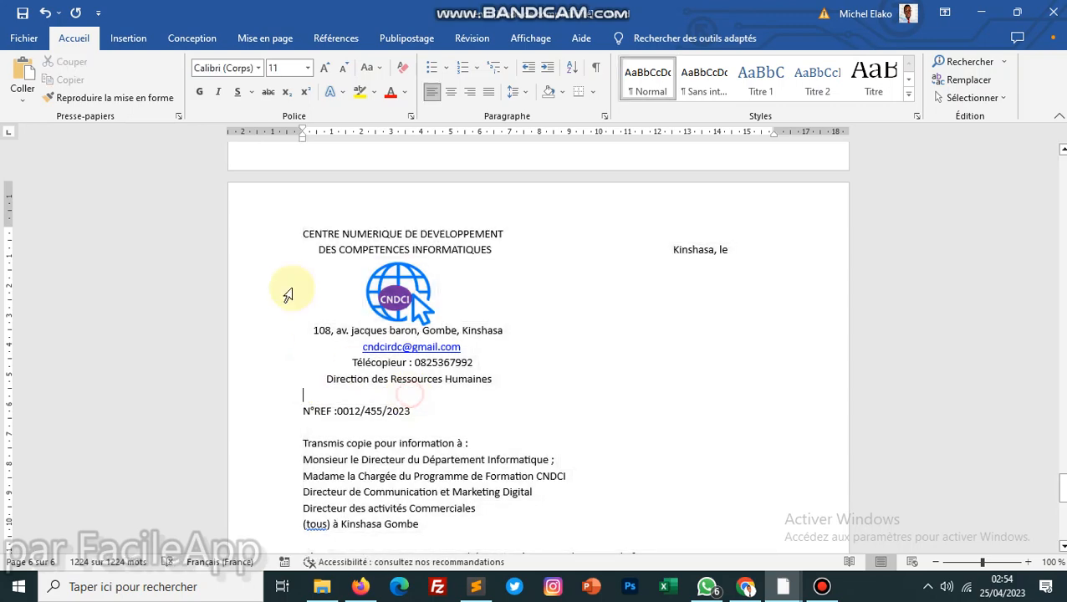
pyautogui.moveTo(272, 228); pyautogui.dragTo(410, 550)
pyautogui.click(259, 68)
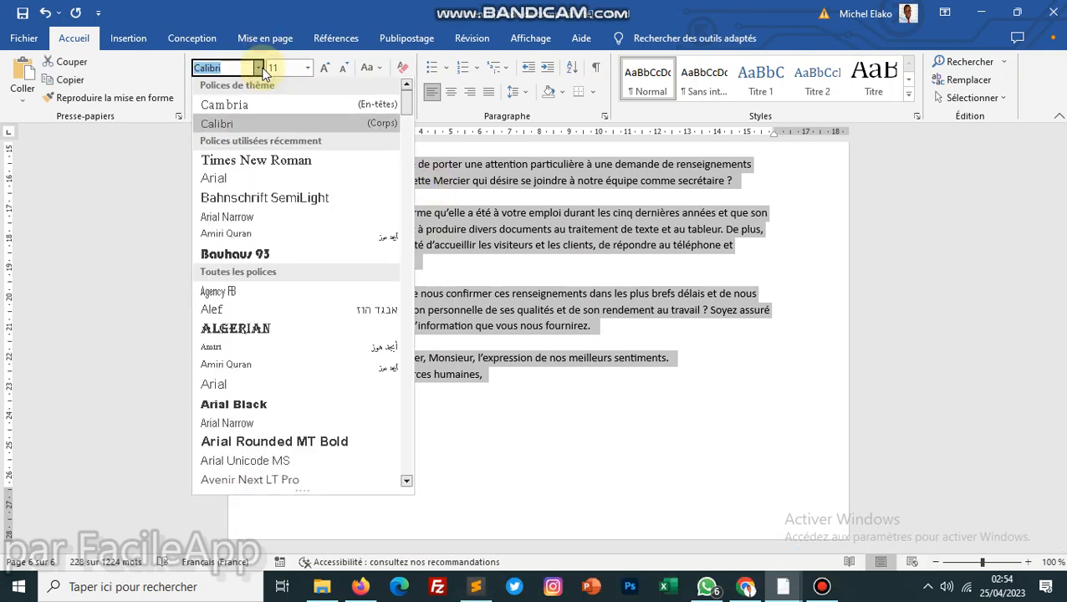
pyautogui.click(259, 162)
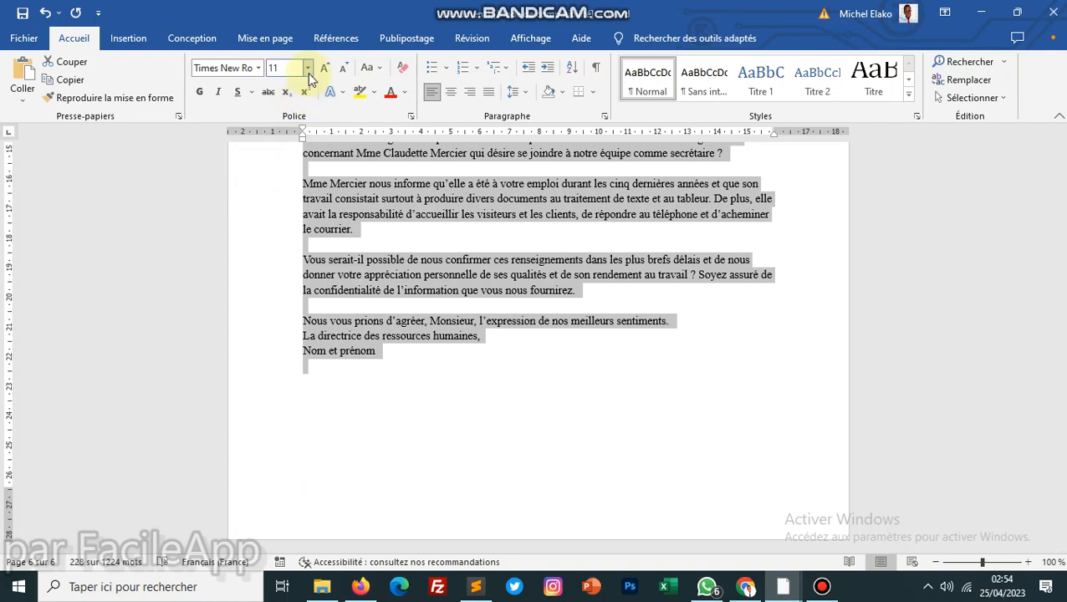
pyautogui.click(308, 67)
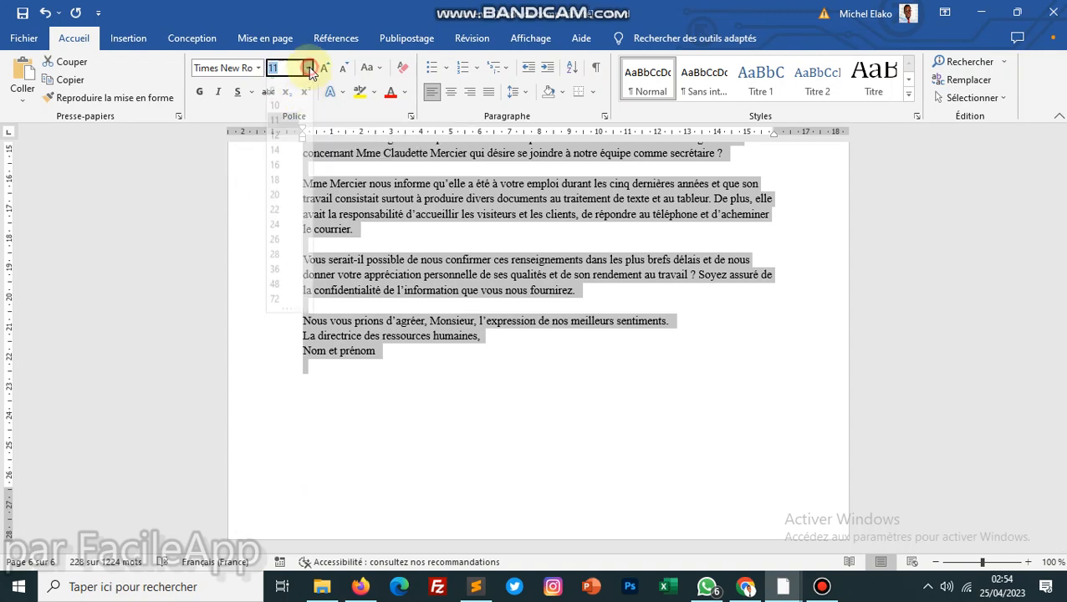
pyautogui.click(280, 144)
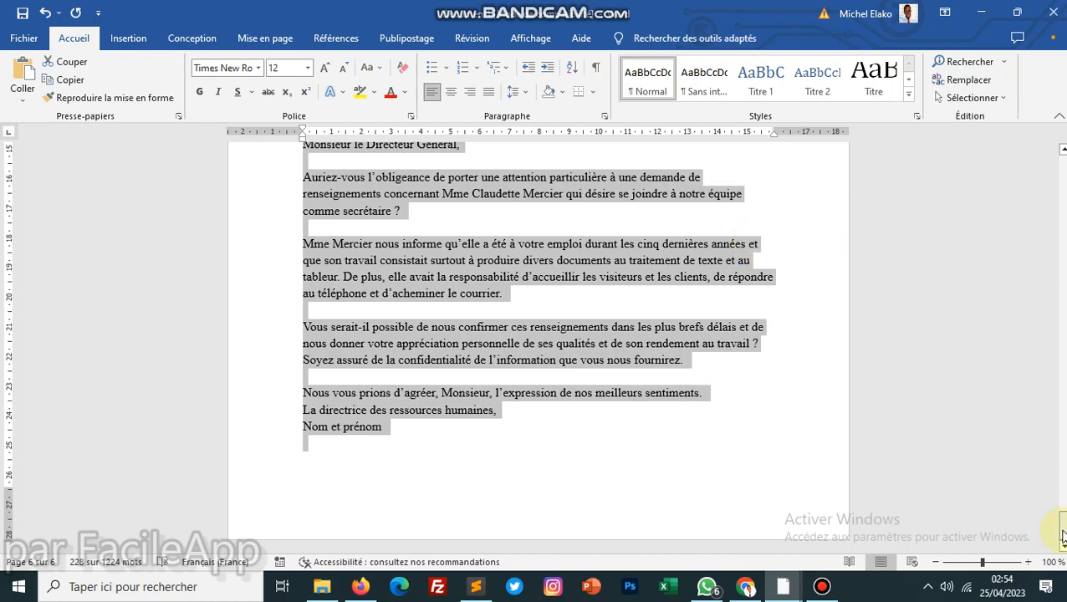
# Step: Recenter the CNDCI logo and the department line beneath the letterhead title, and move "Kinshasa, le" back leftward by removing spacing before it
pyautogui.moveTo(1063, 527); pyautogui.dragTo(1060, 496)
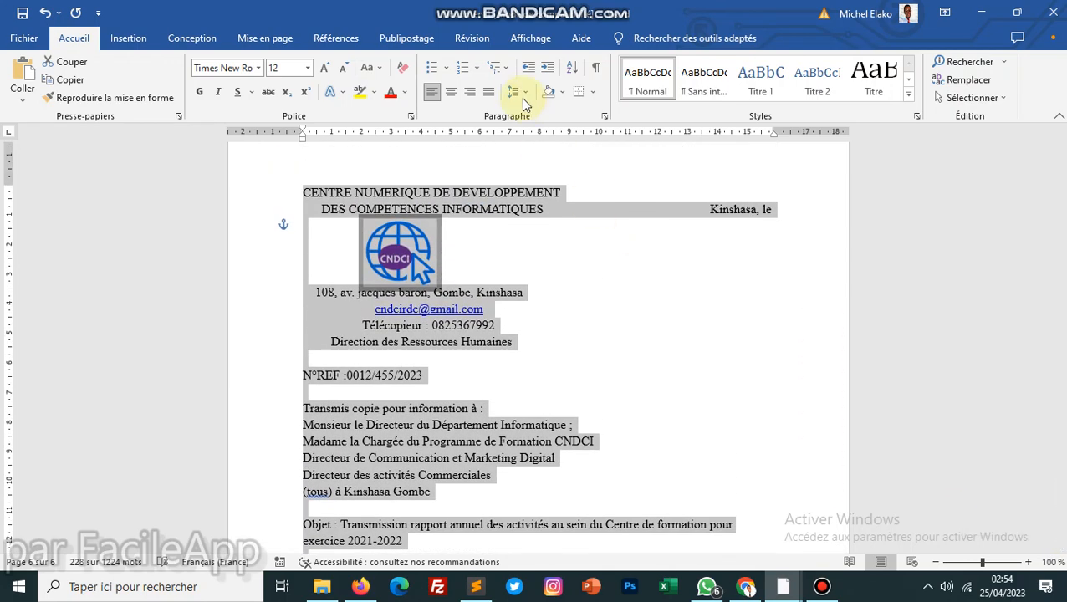
pyautogui.click(535, 293)
pyautogui.moveTo(389, 250); pyautogui.dragTo(431, 254)
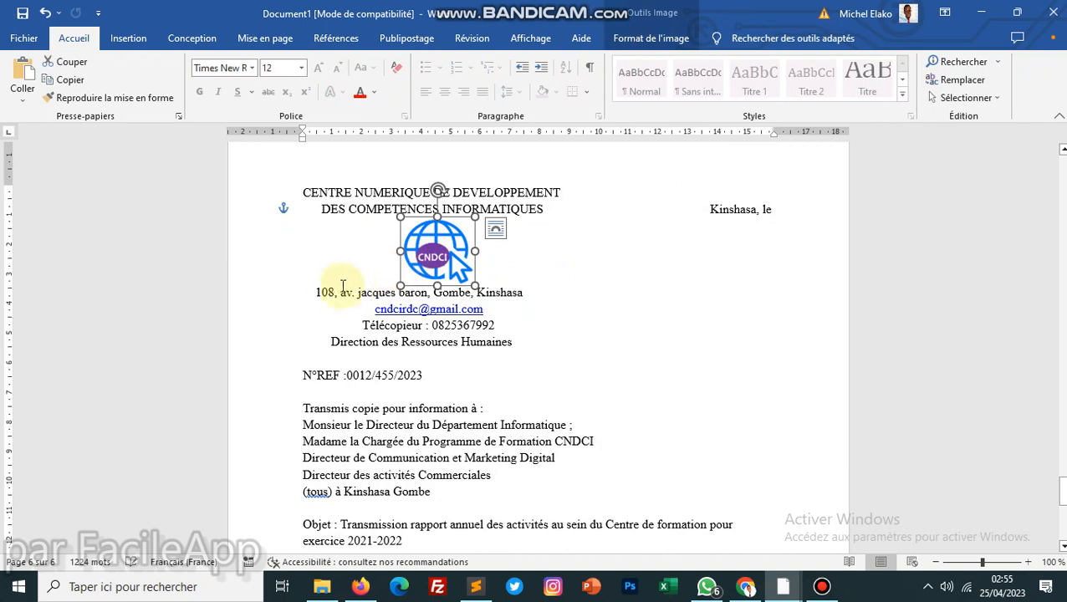
pyautogui.click(330, 350)
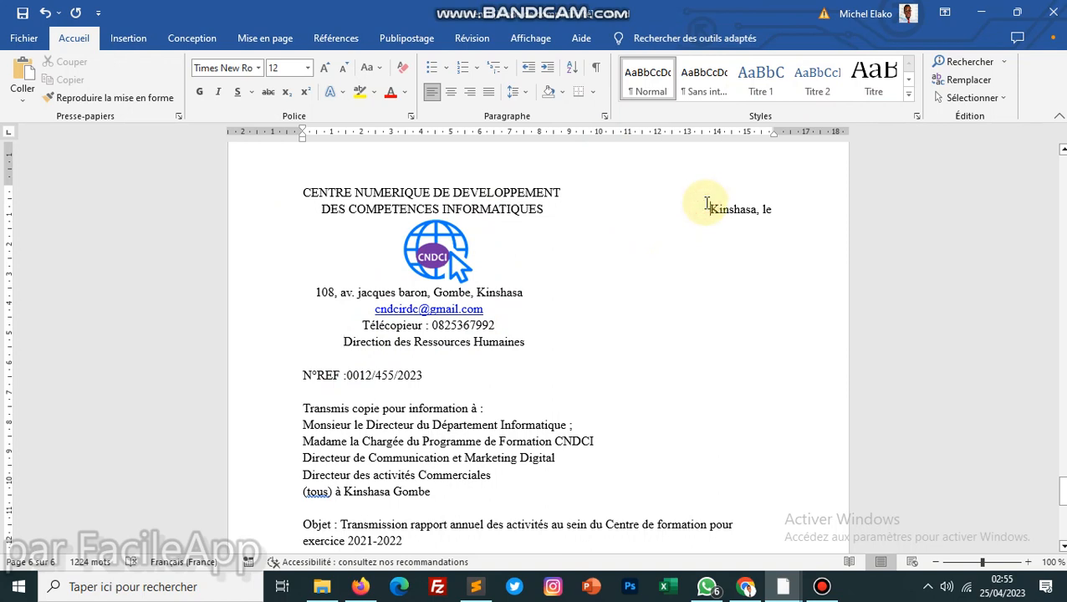
pyautogui.press('BackSpace')
pyautogui.press('BackSpace')
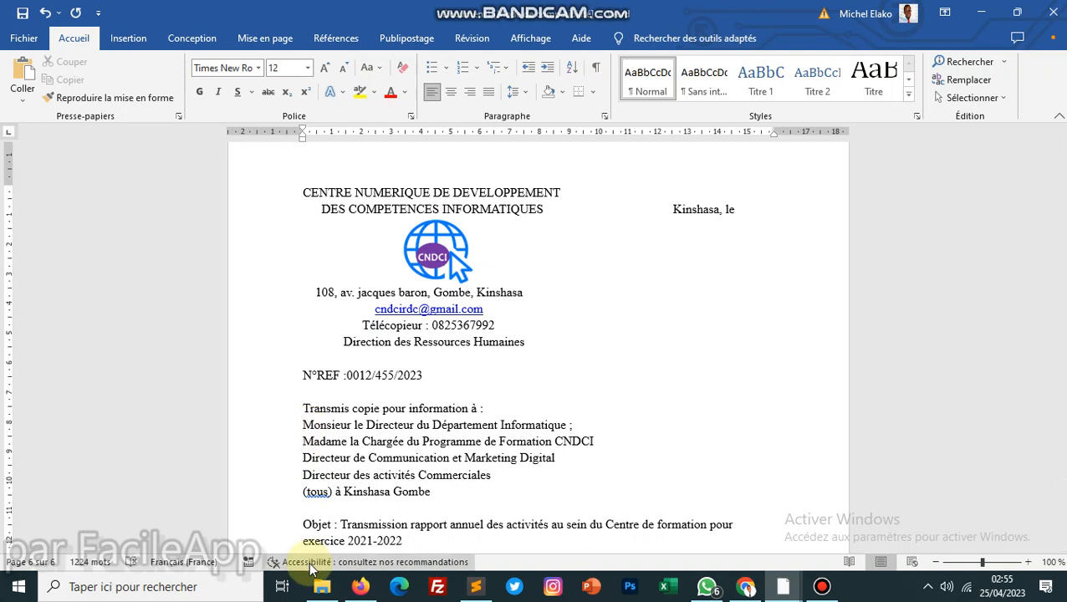
# Step: Turn the four recipient lines under "Transmis copie pour information à :" into an indented list with dash bullets
pyautogui.write('-')
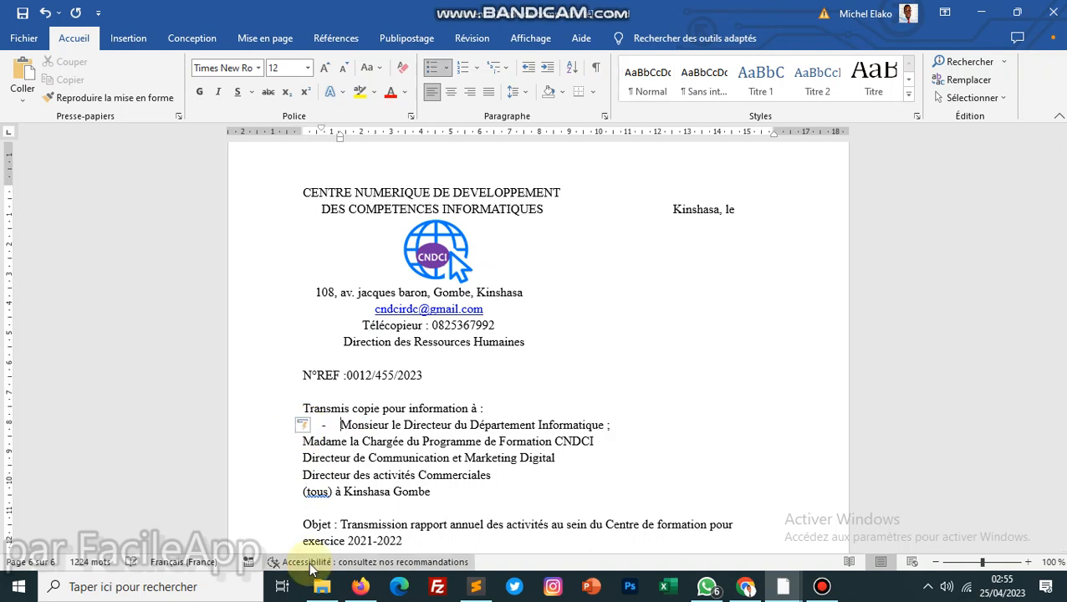
pyautogui.click(303, 443)
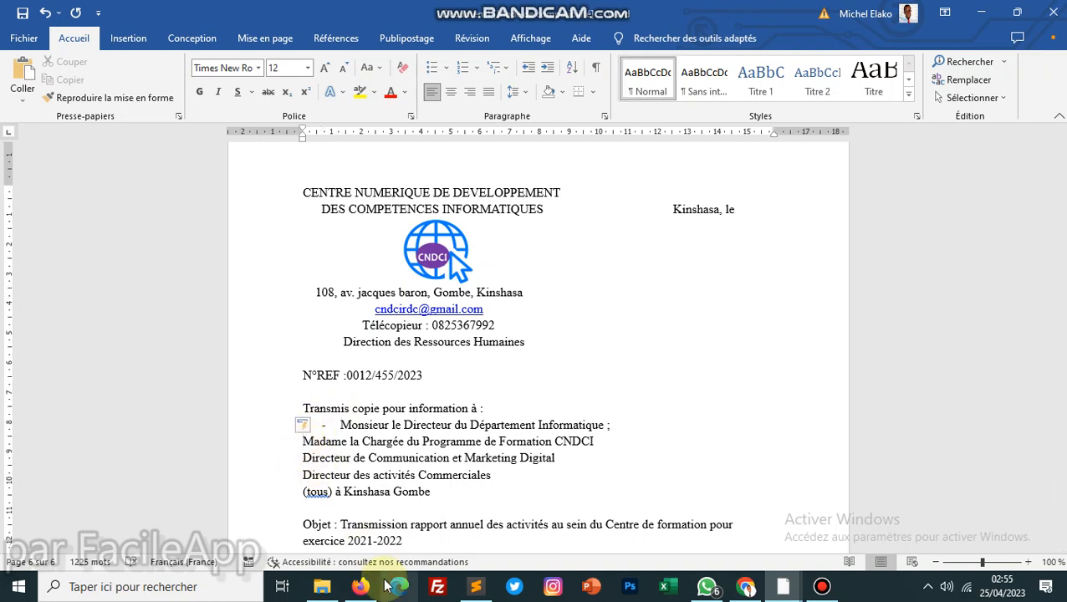
pyautogui.press('BackSpace')
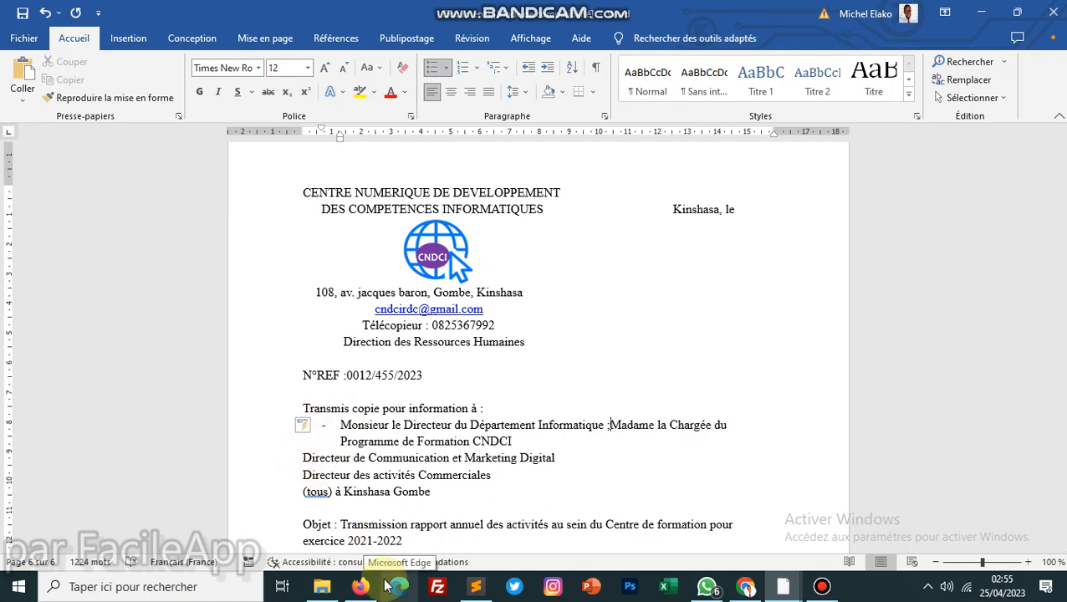
pyautogui.press('Return')
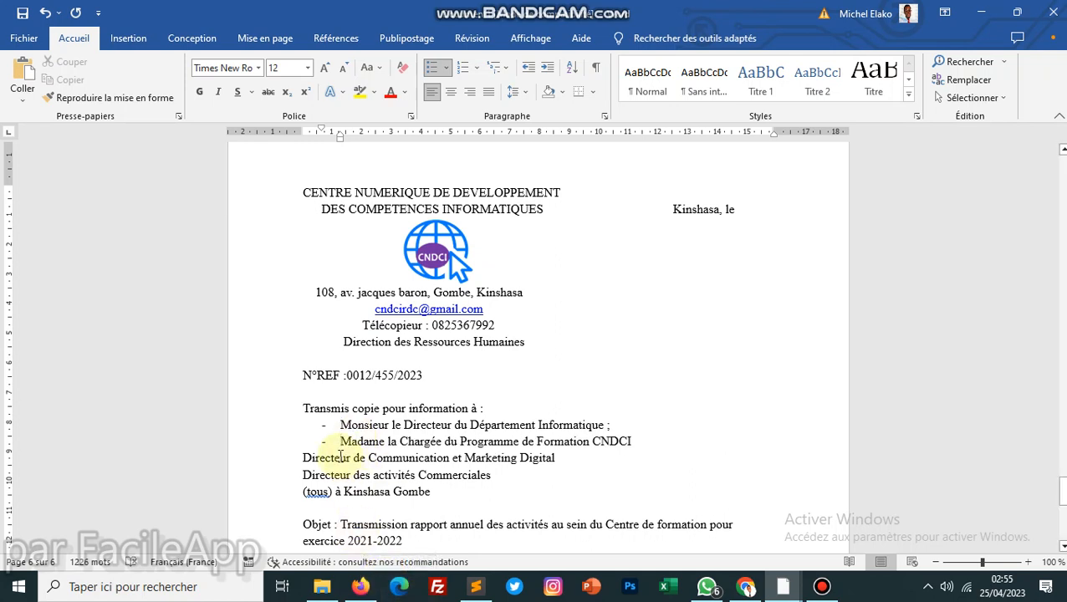
pyautogui.click(304, 457)
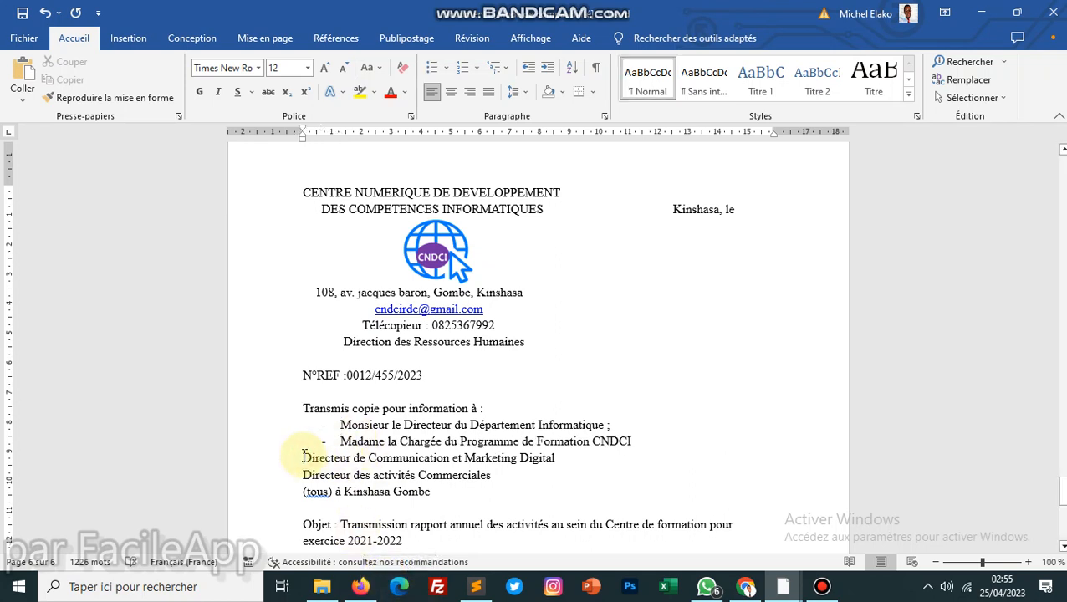
pyautogui.press('BackSpace')
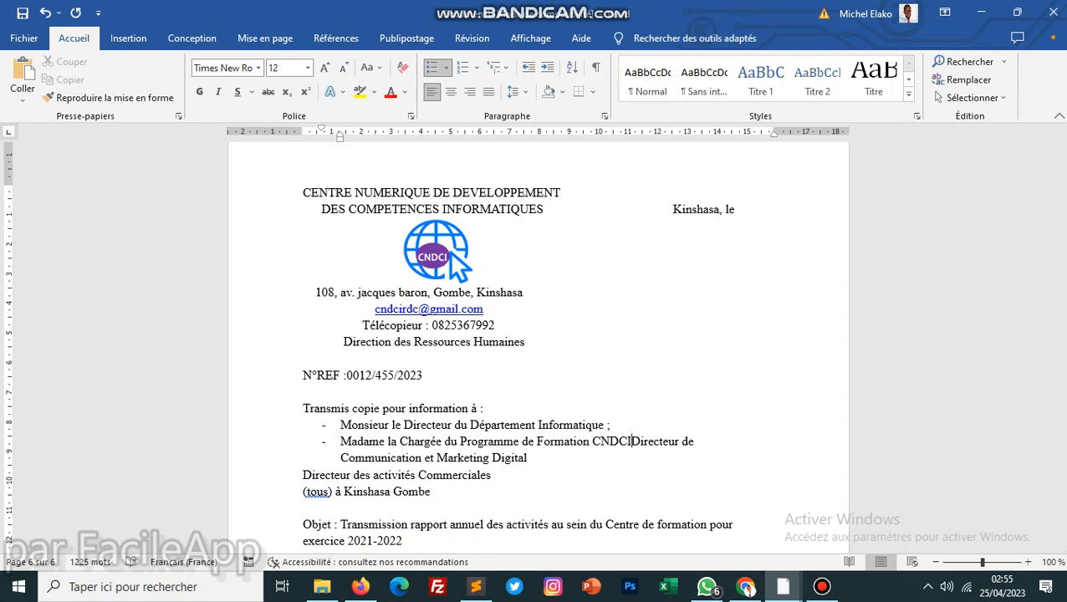
pyautogui.press('Return')
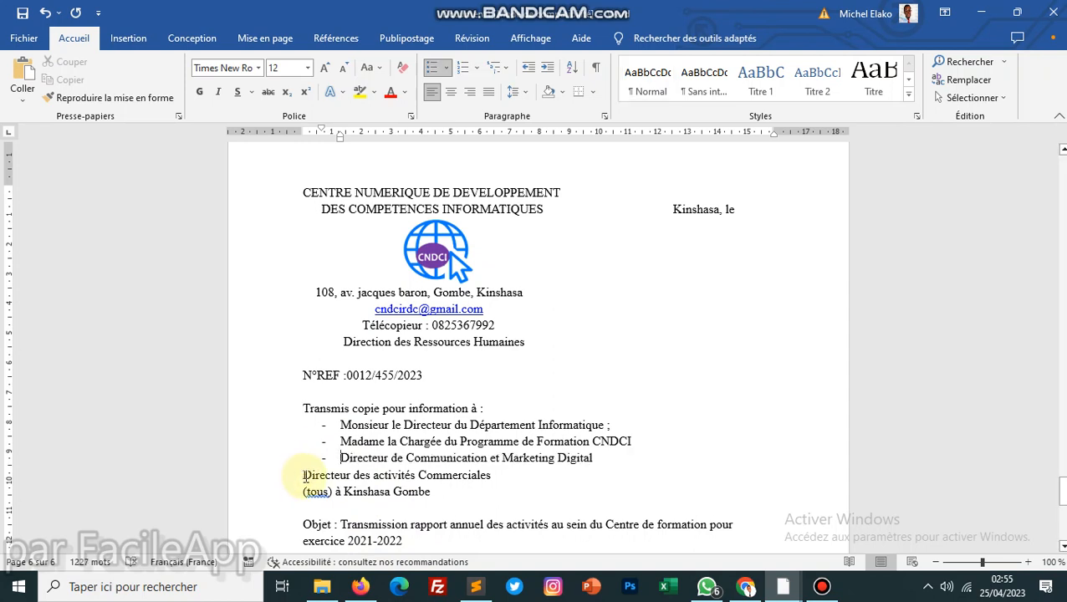
pyautogui.click(305, 475)
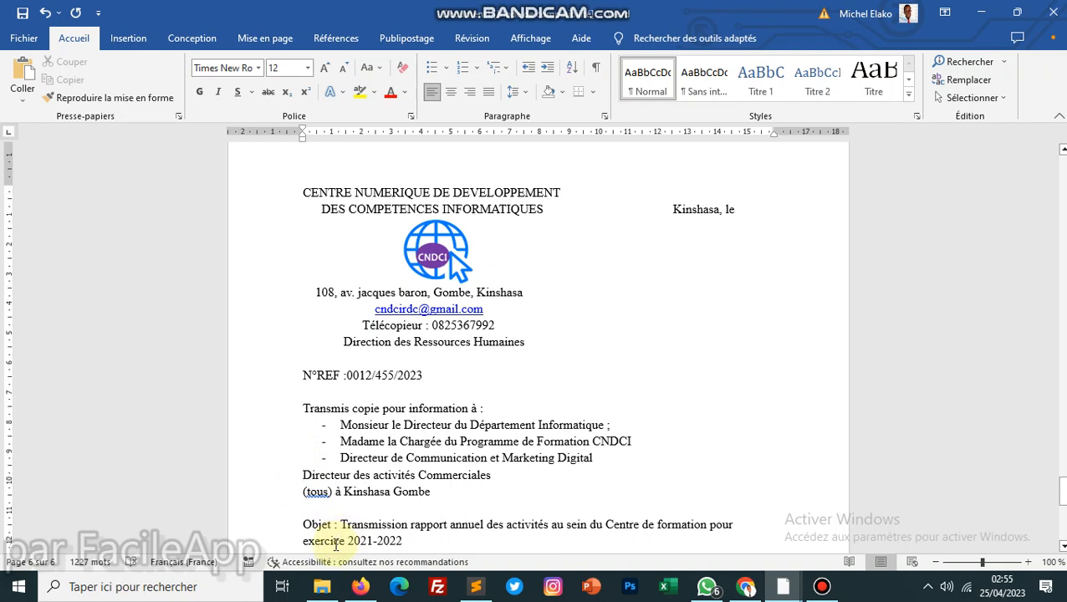
pyautogui.press('BackSpace')
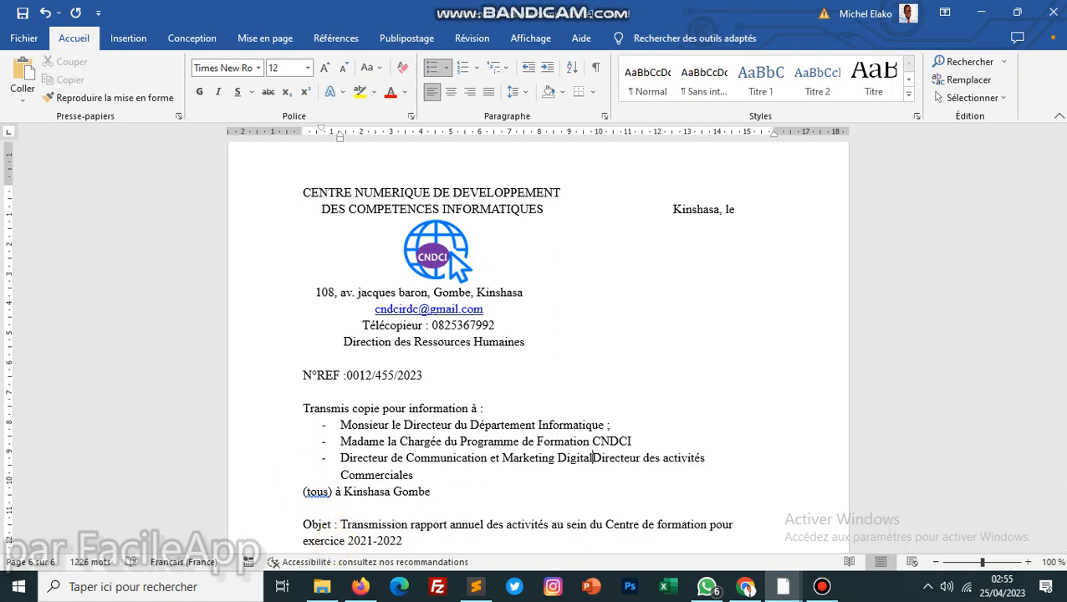
pyautogui.press('Return')
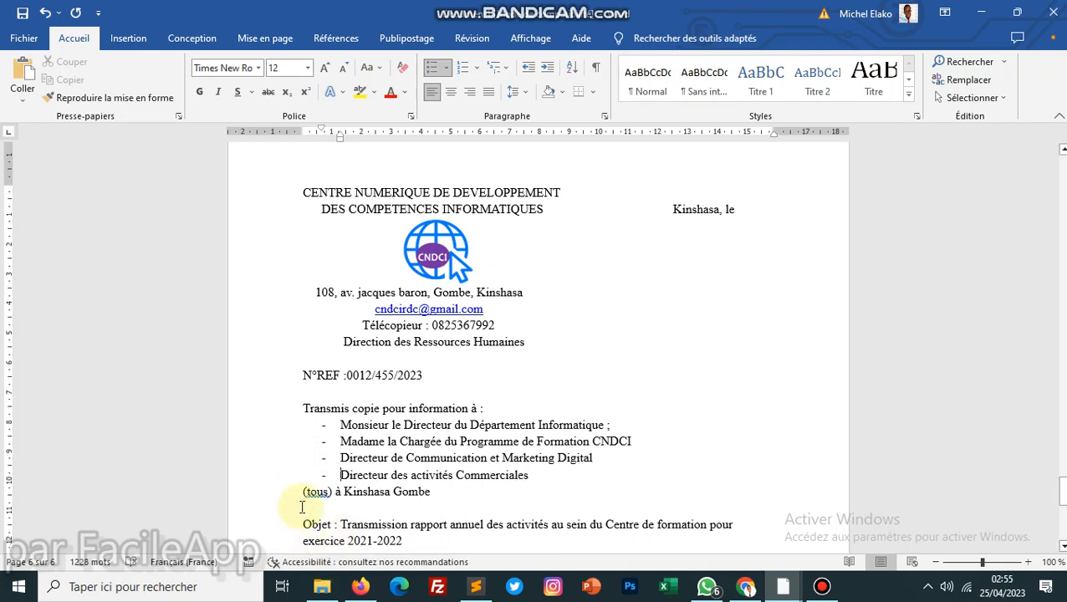
# Step: Align the "(tous) à Kinshasa Gombe" line with the list text beneath the last recipient, without a dash
pyautogui.click(302, 492)
pyautogui.press('BackSpace')
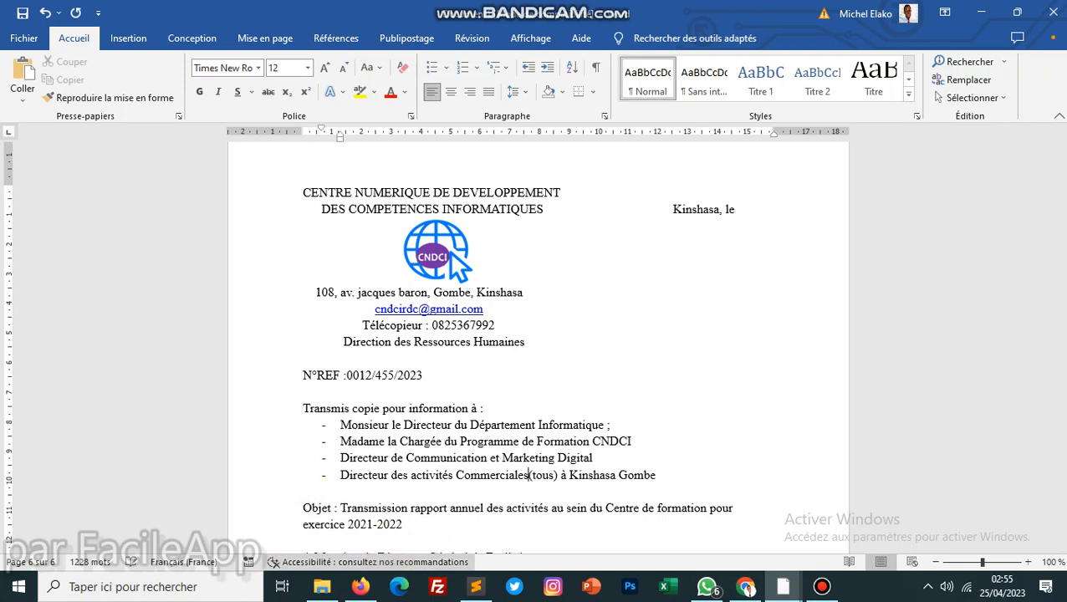
pyautogui.press('Return')
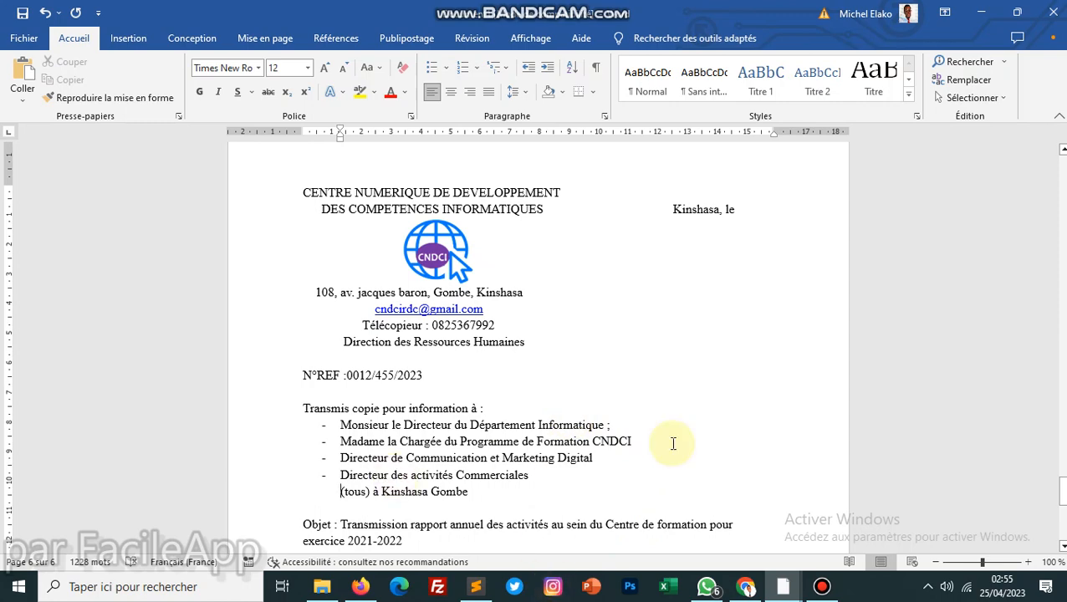
# Step: Cut the block from "Transmis copie pour information à :" through "(tous) à Kinshasa Gombe" out of the letter body
pyautogui.scroll(-4, 584, 389)
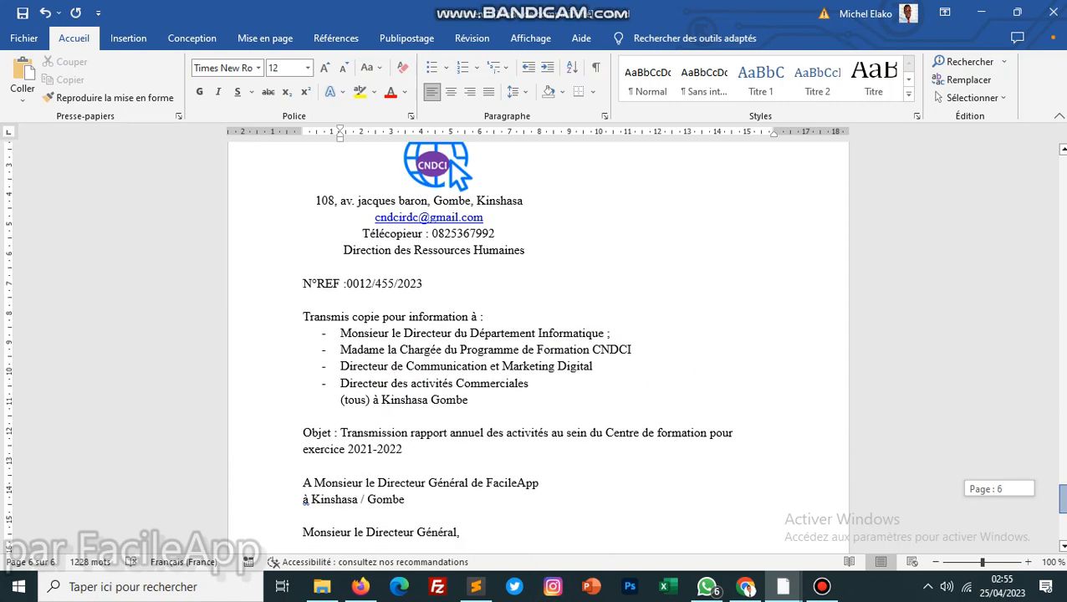
pyautogui.moveTo(479, 319); pyautogui.dragTo(298, 233)
pyautogui.rightClick(302, 237)
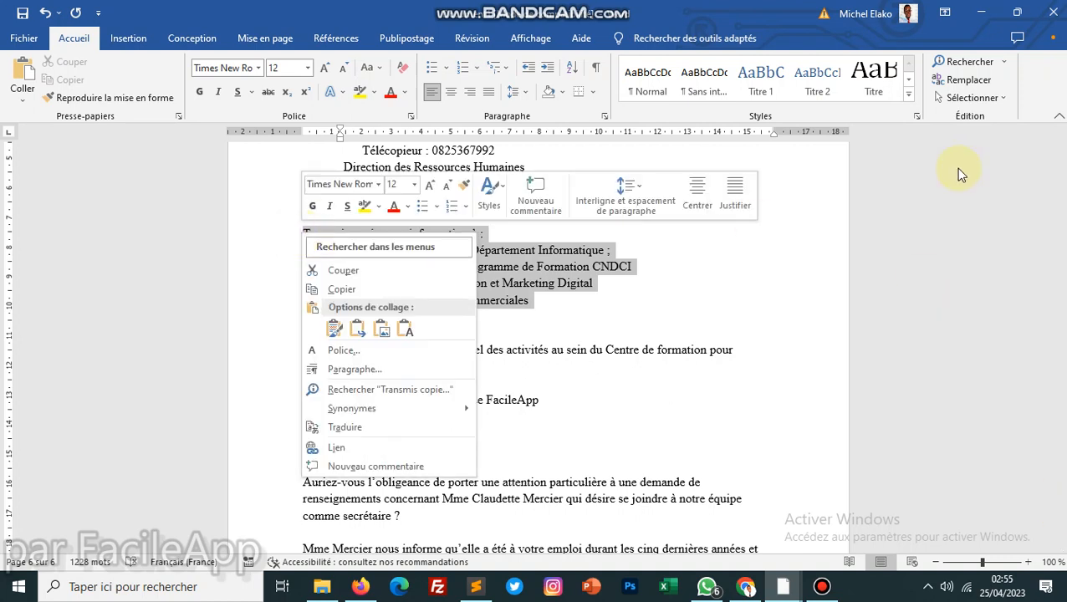
pyautogui.click(697, 276)
pyautogui.click(476, 329)
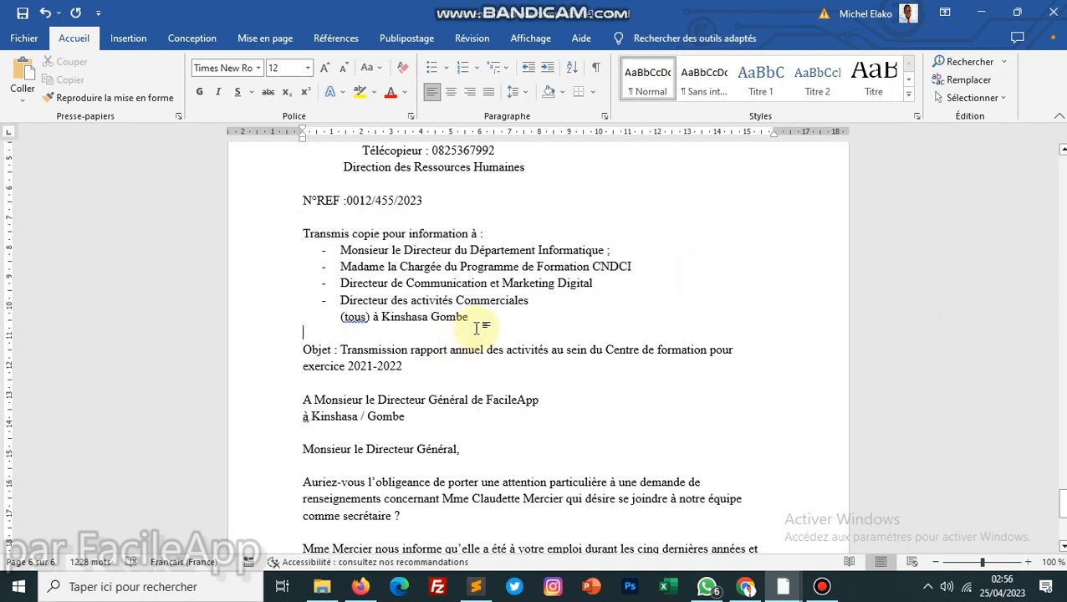
pyautogui.moveTo(472, 317); pyautogui.dragTo(302, 233)
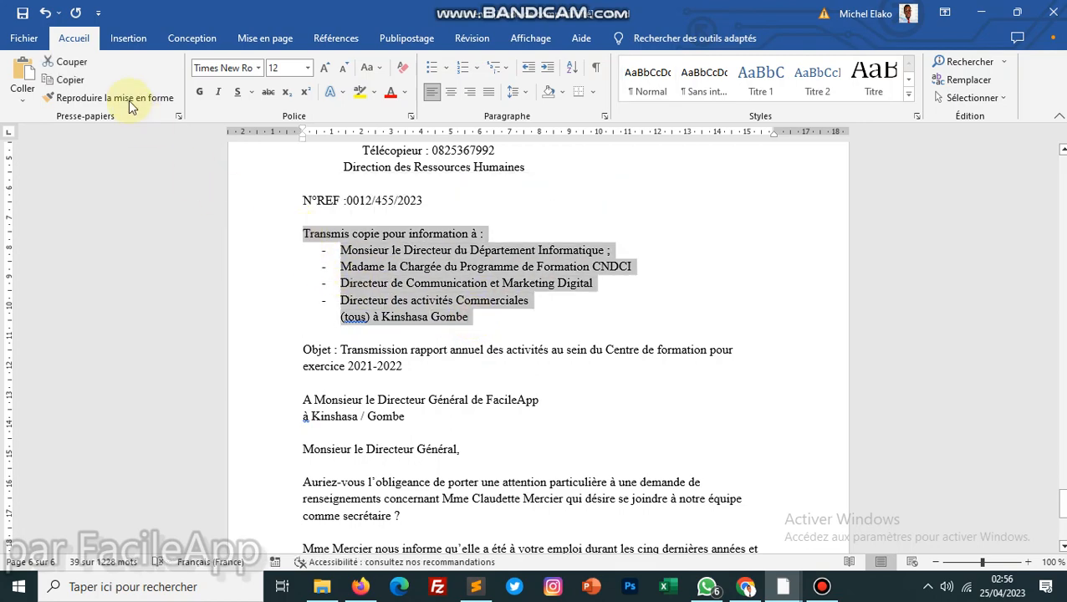
pyautogui.click(67, 64)
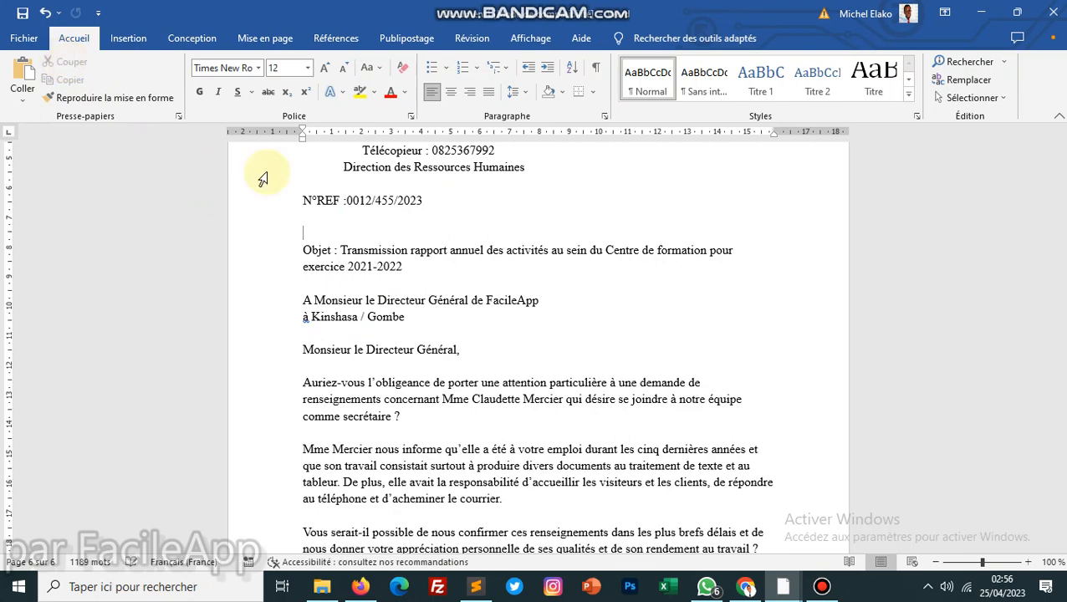
# Step: Insert ten blank lines between the N°REF line and the "Objet" paragraph
pyautogui.press('Return')
pyautogui.press('Return')
pyautogui.press('Return')
pyautogui.press('Return')
pyautogui.press('Return')
pyautogui.press('Return')
pyautogui.press('Return')
pyautogui.press('Return')
pyautogui.press('Return')
pyautogui.press('Return')
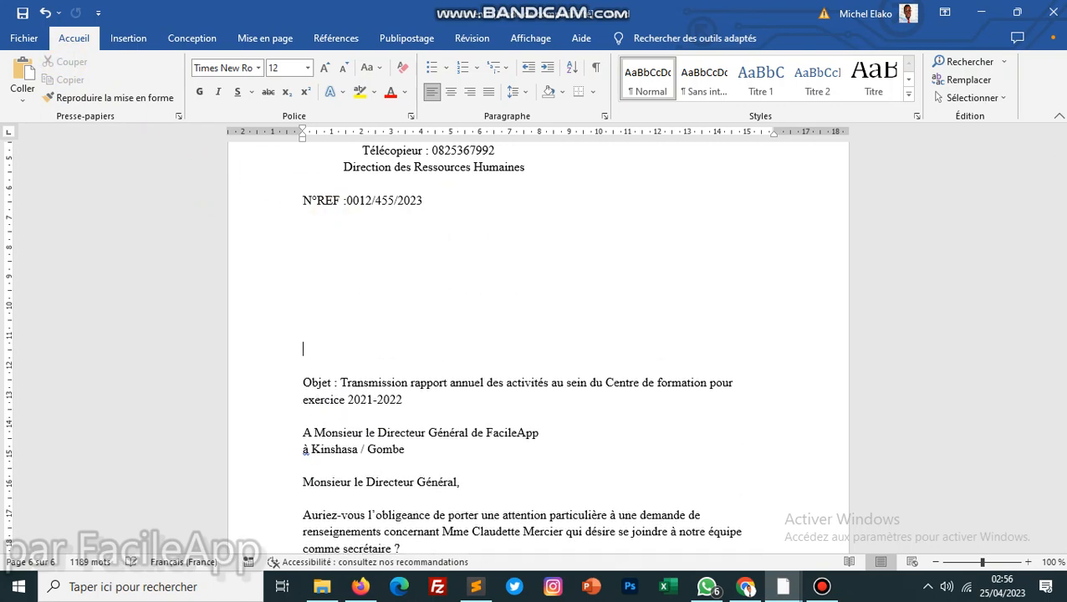
# Step: Draw a text box about 2.54 cm high and 0.75 cm wide to the right of the N°REF line
pyautogui.click(134, 40)
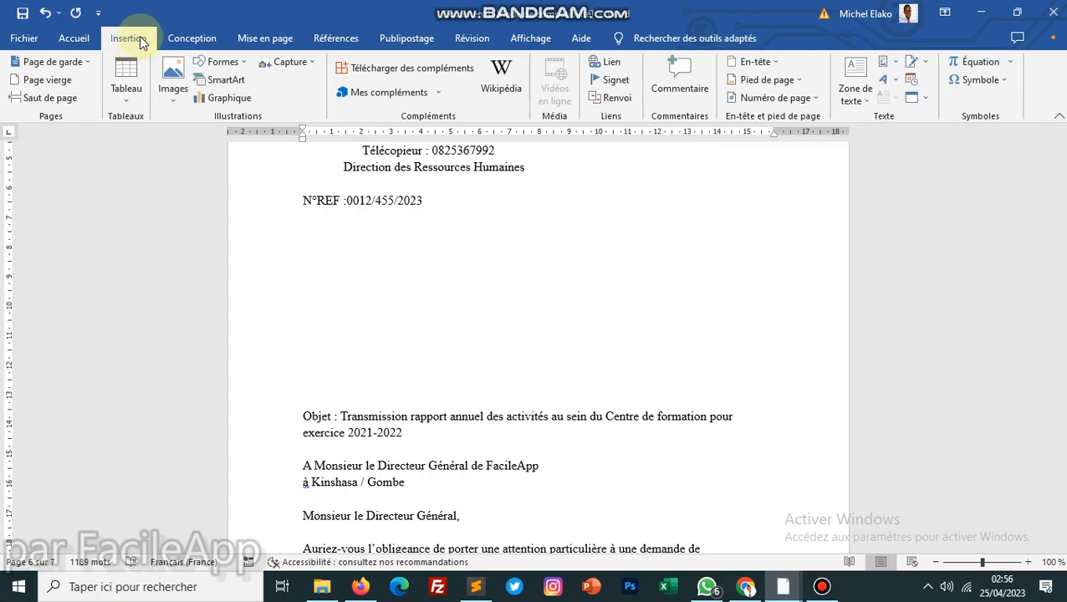
pyautogui.click(234, 63)
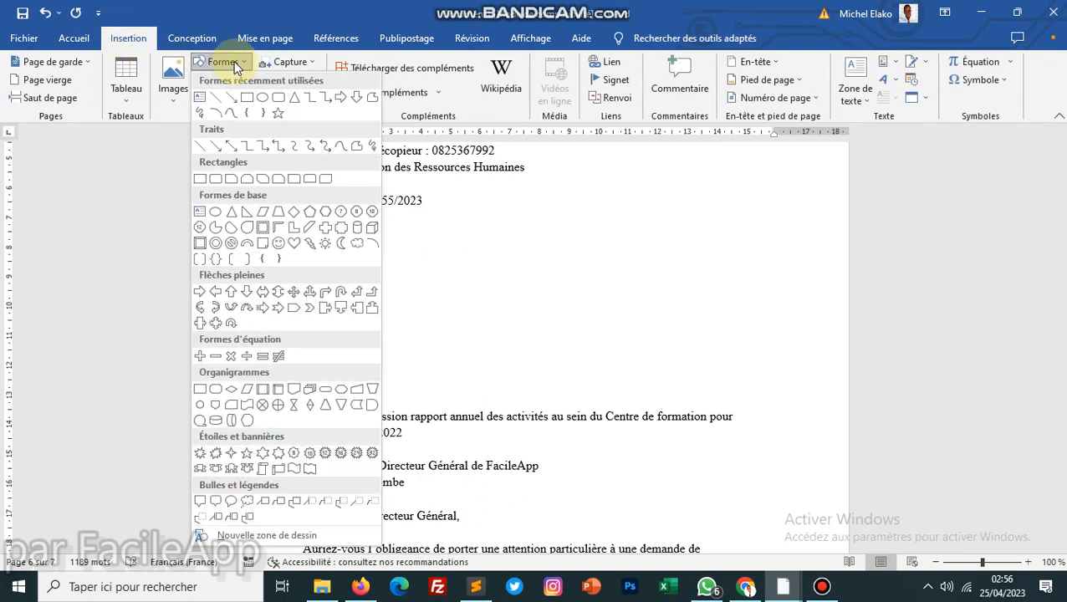
pyautogui.click(200, 100)
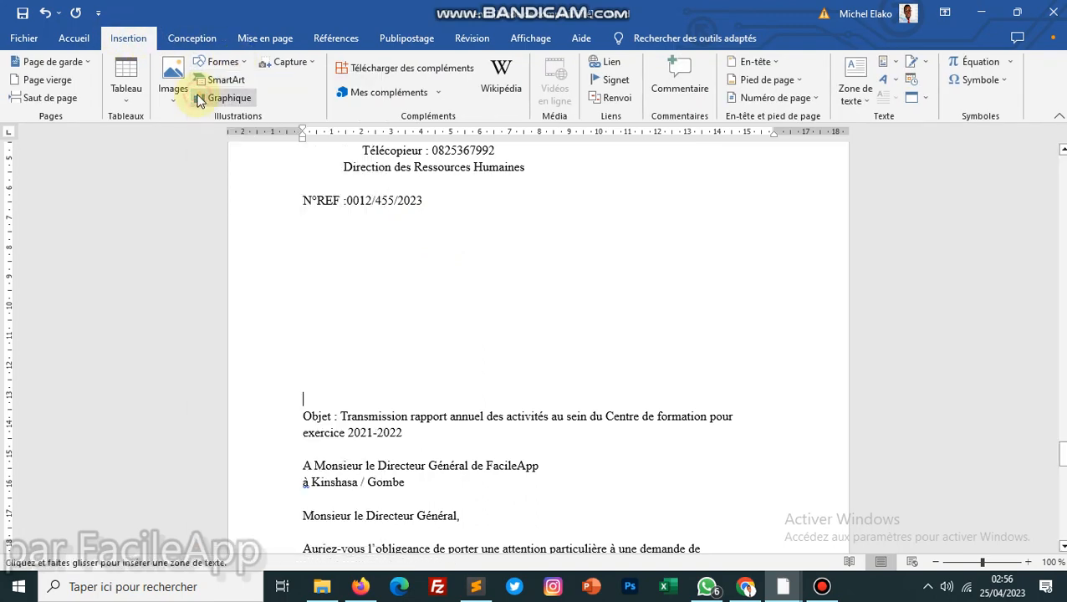
pyautogui.moveTo(495, 184); pyautogui.dragTo(518, 260)
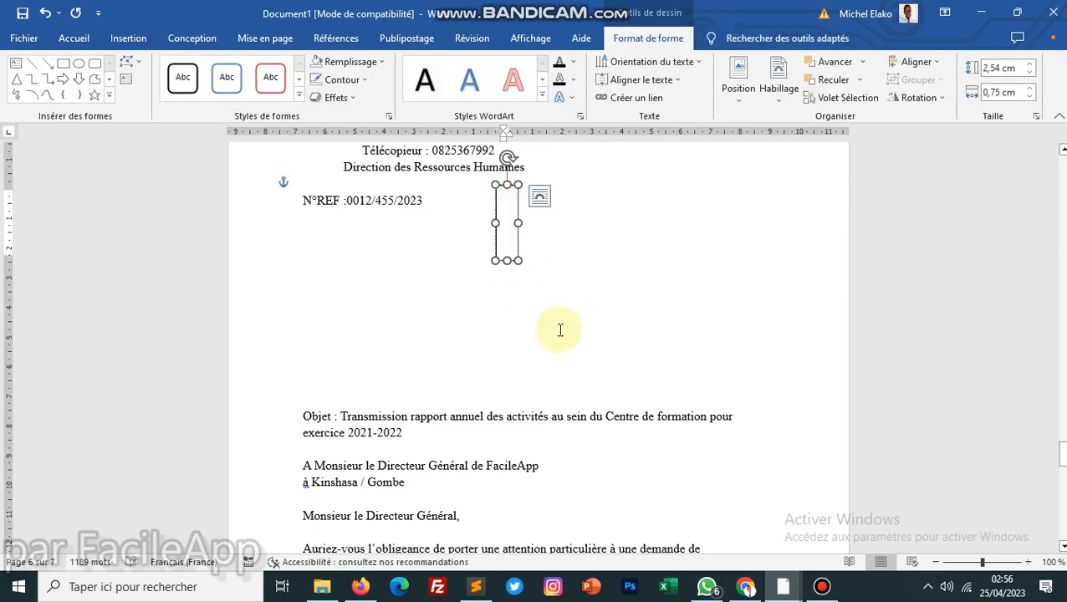
# Step: Paste the cut recipient block into the text box and resize the box to about 6.11 cm high by 9.37 cm wide
pyautogui.click(75, 39)
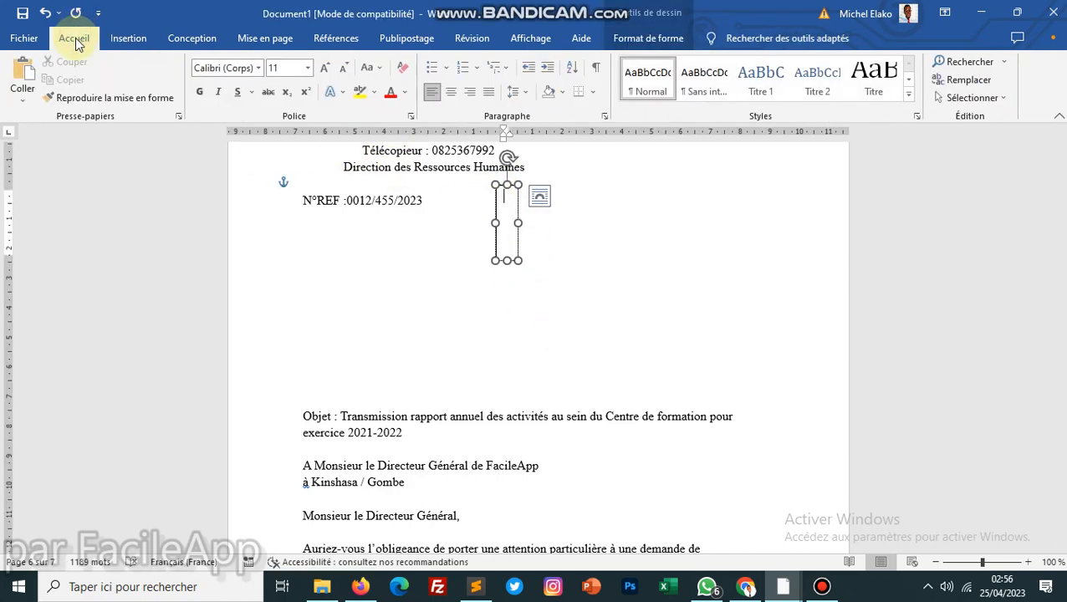
pyautogui.click(25, 74)
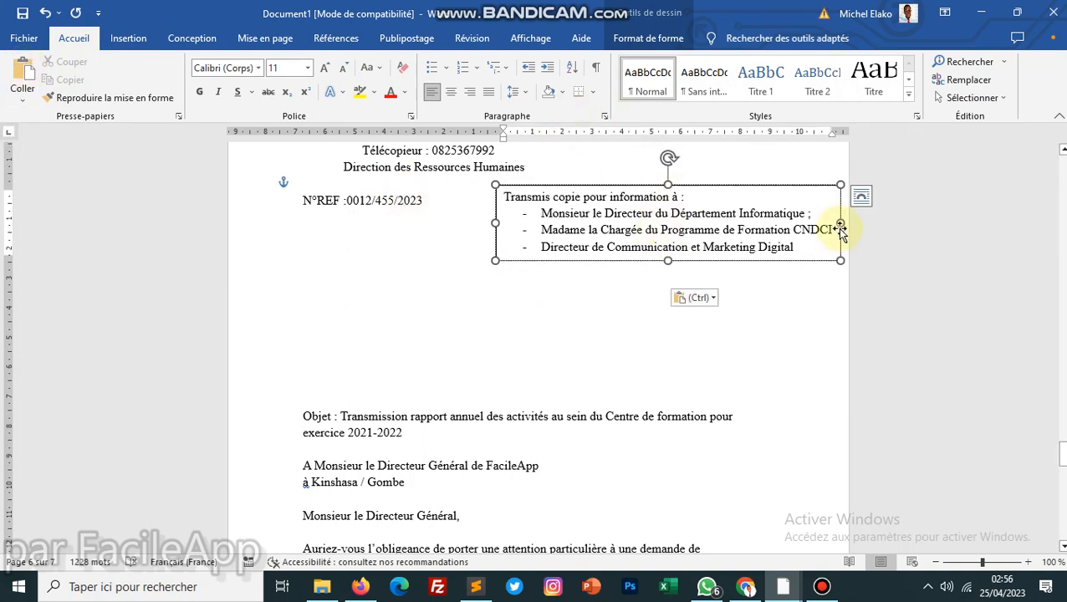
pyautogui.moveTo(841, 222); pyautogui.dragTo(698, 351)
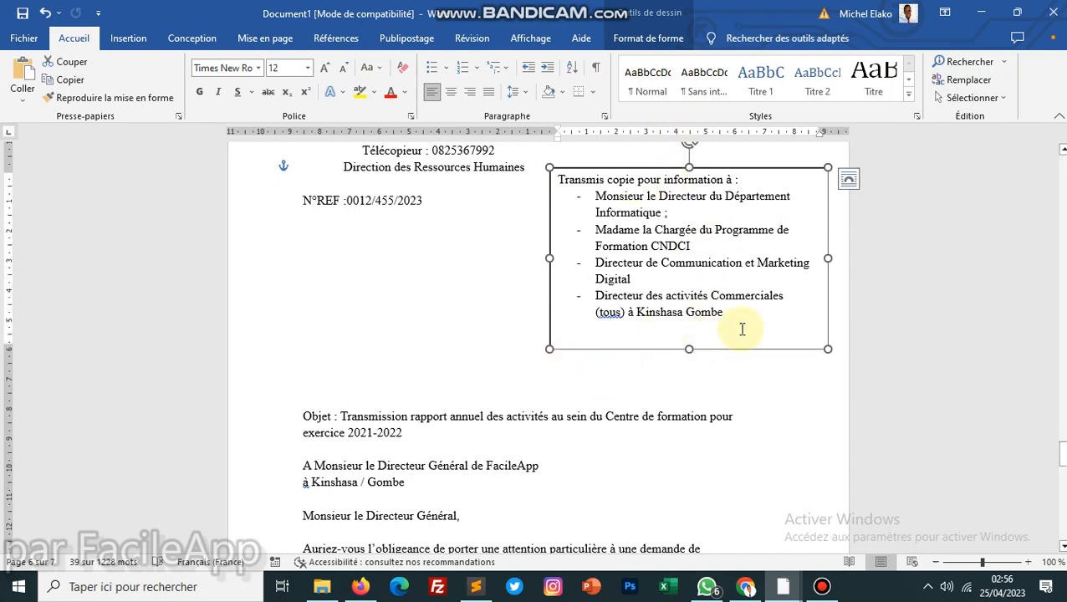
# Step: Remove the outline of the recipient text box and move the box slightly down and to the right
pyautogui.click(643, 39)
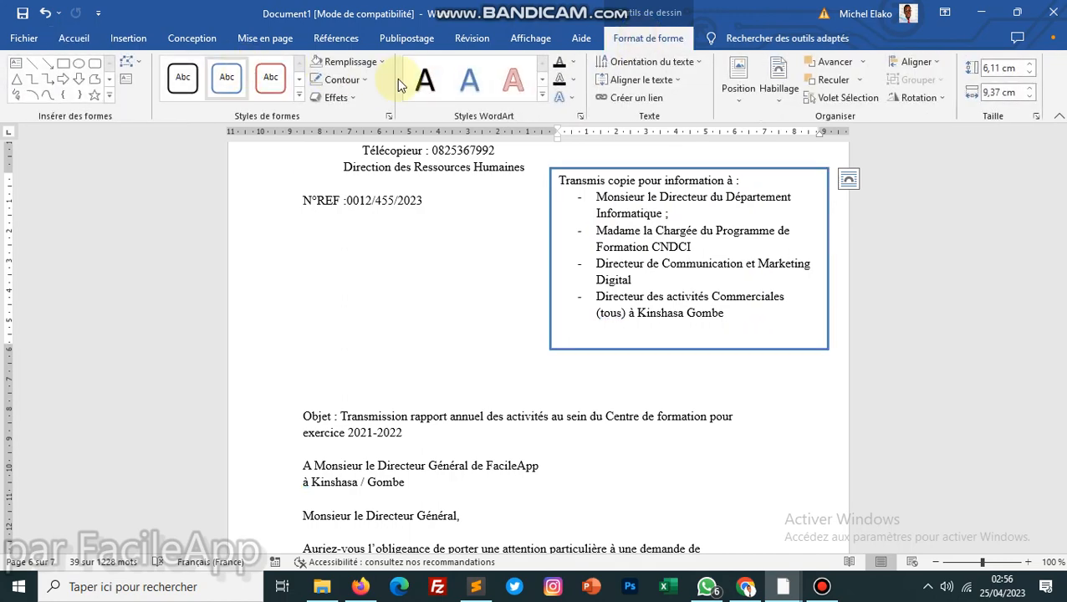
pyautogui.click(343, 82)
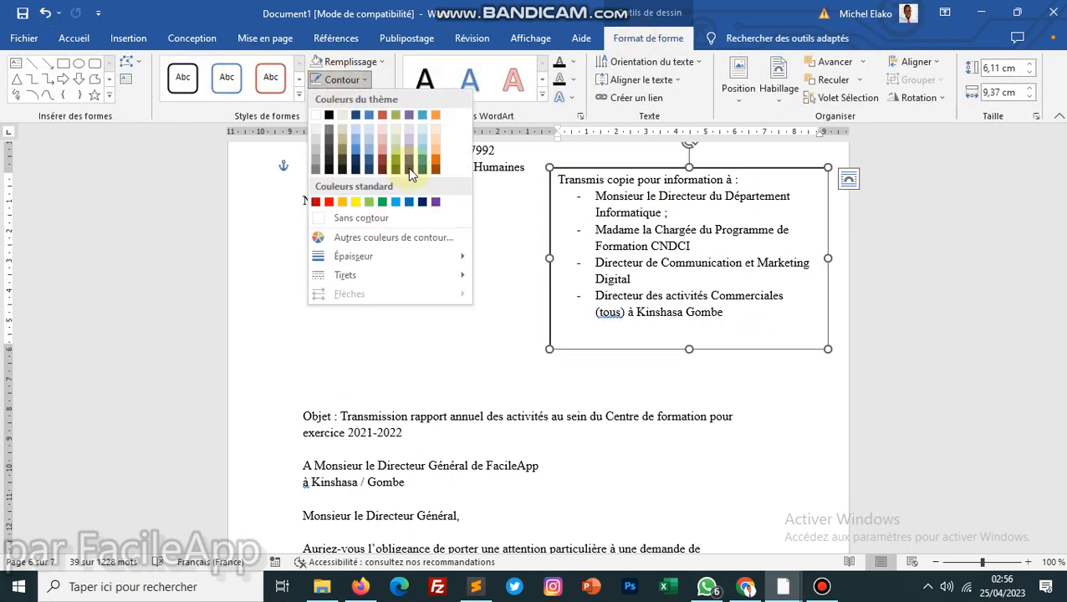
pyautogui.click(347, 215)
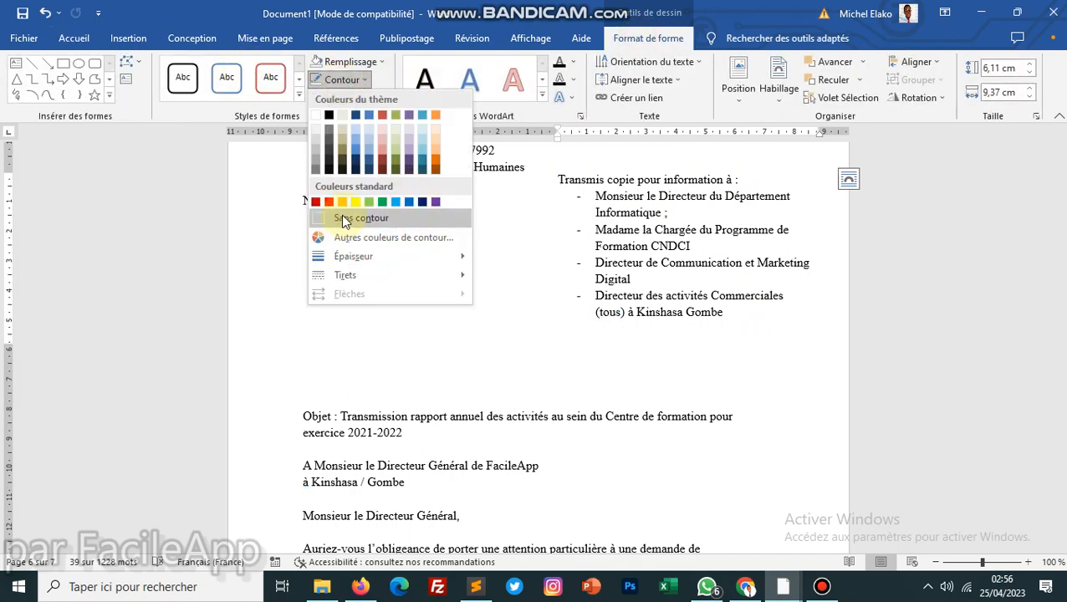
pyautogui.click(662, 398)
pyautogui.click(691, 246)
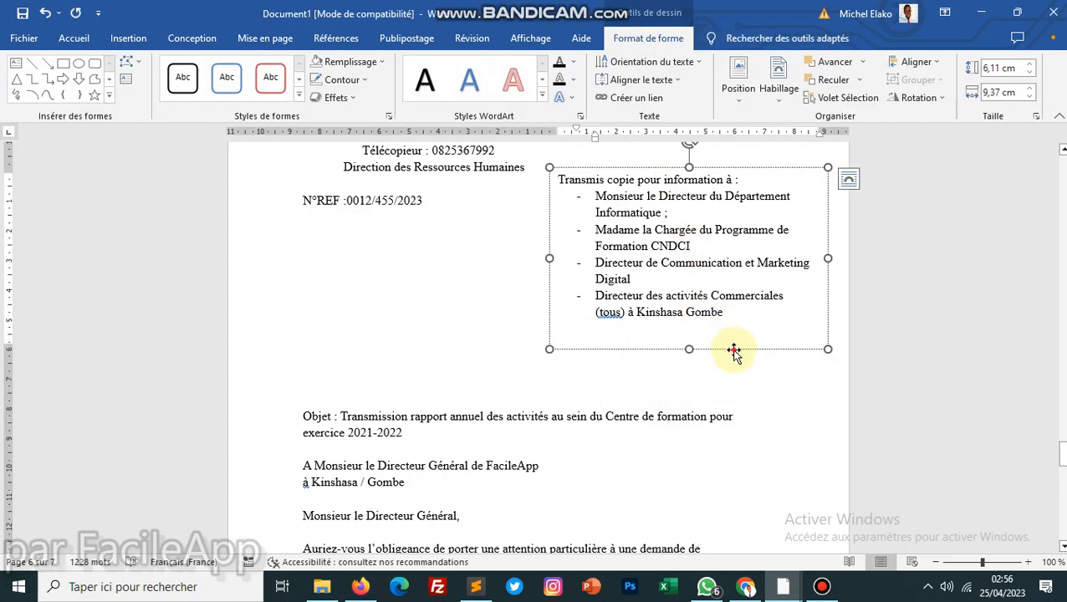
pyautogui.moveTo(736, 350); pyautogui.dragTo(741, 365)
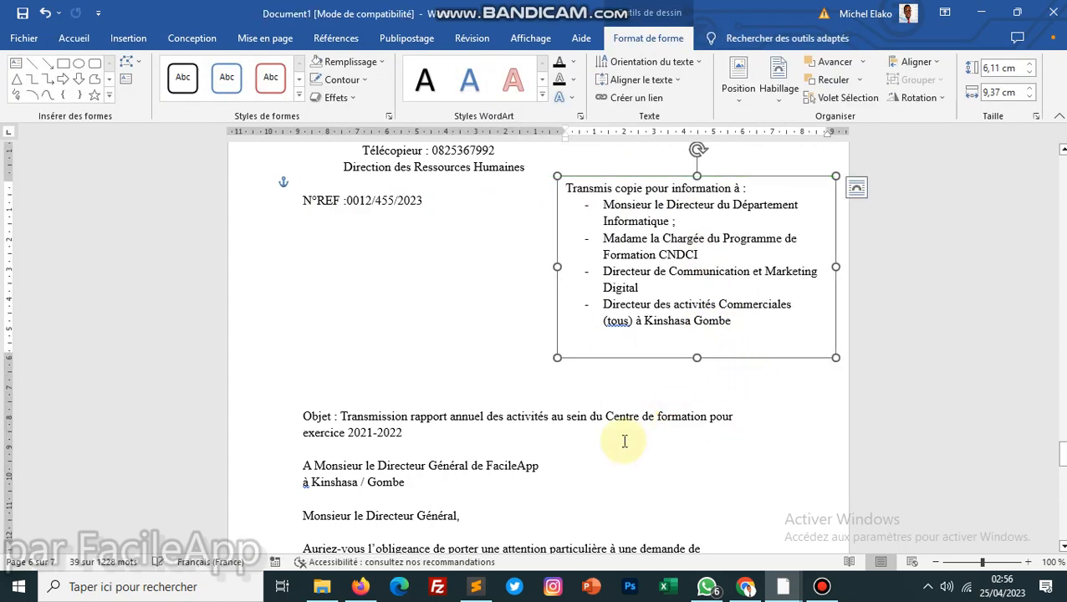
# Step: Cut the two-line "Objet : Transmission rapport annuel…" paragraph out of the letter body
pyautogui.click(411, 435)
pyautogui.moveTo(411, 435); pyautogui.dragTo(303, 417)
pyautogui.hotkey('ctrl', 'c')
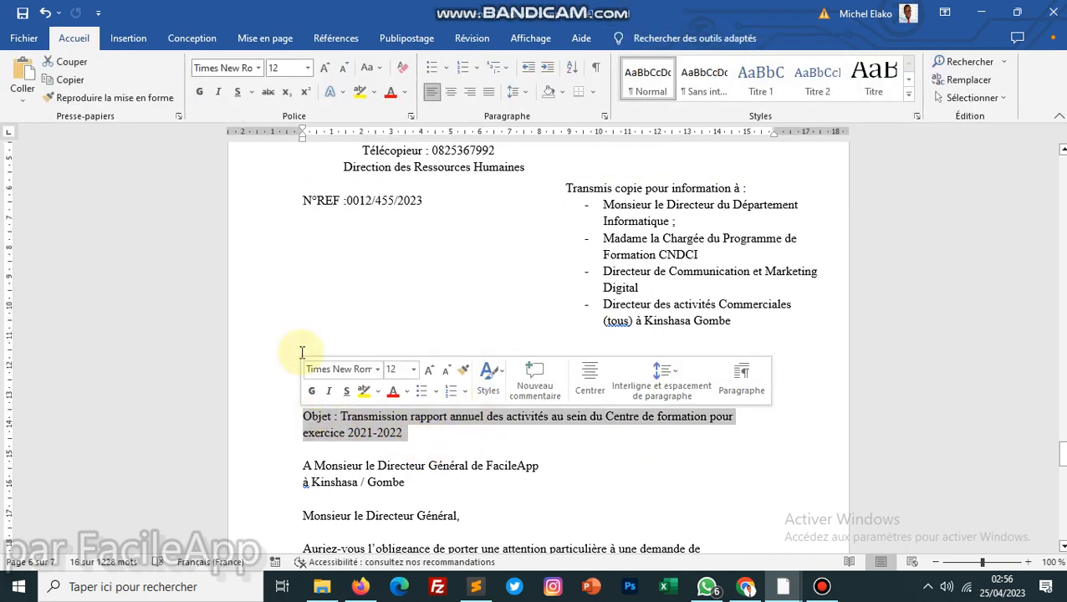
pyautogui.click(71, 64)
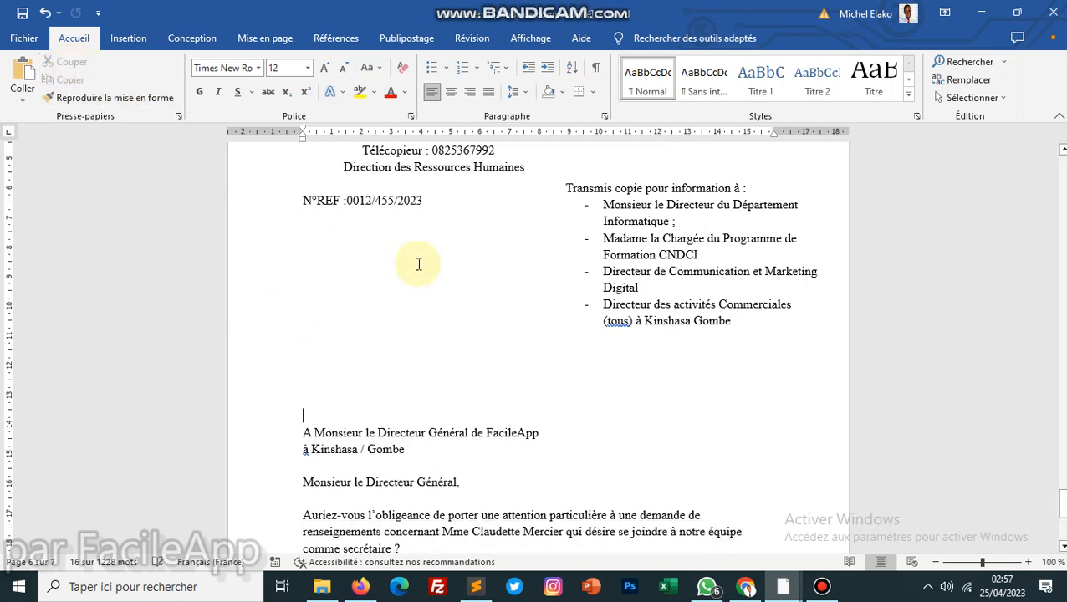
# Step: Draw a small, narrow text box in the blank area below the N°REF line, starting at the left margin
pyautogui.click(124, 38)
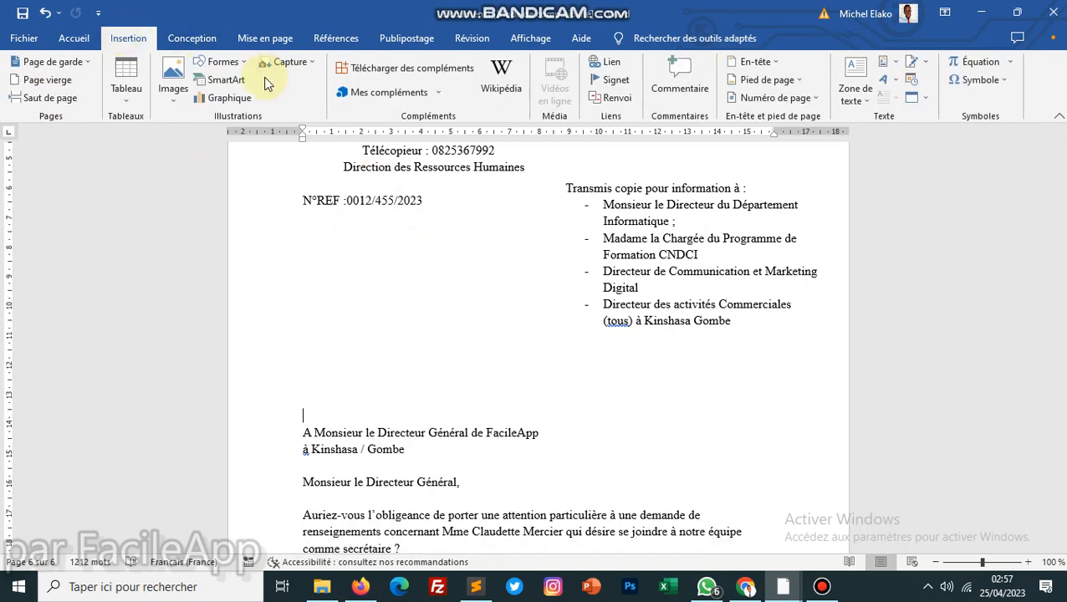
pyautogui.click(222, 62)
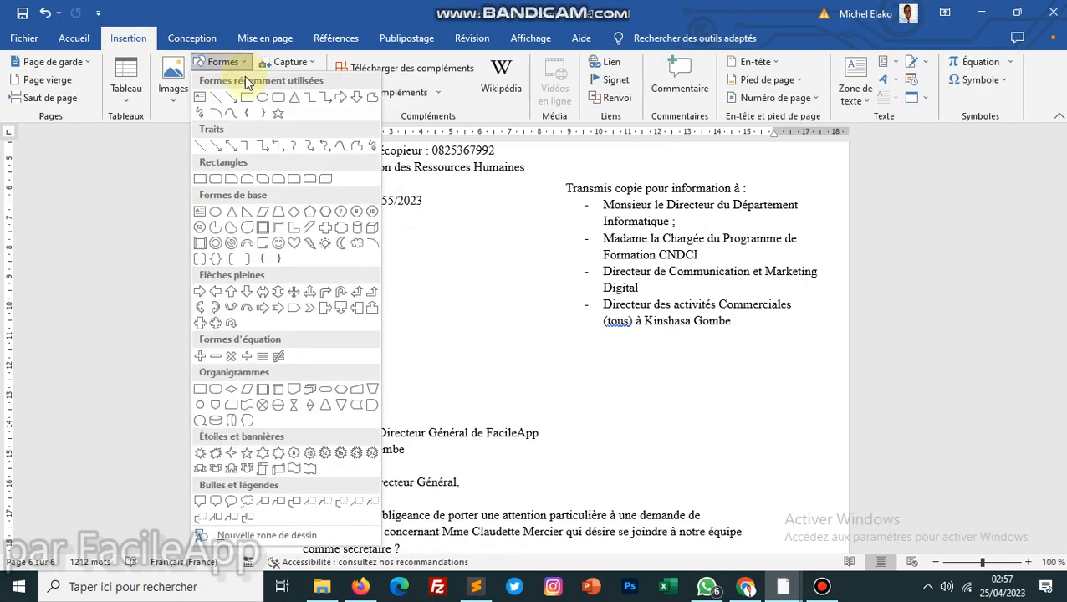
pyautogui.click(198, 101)
pyautogui.click(303, 234)
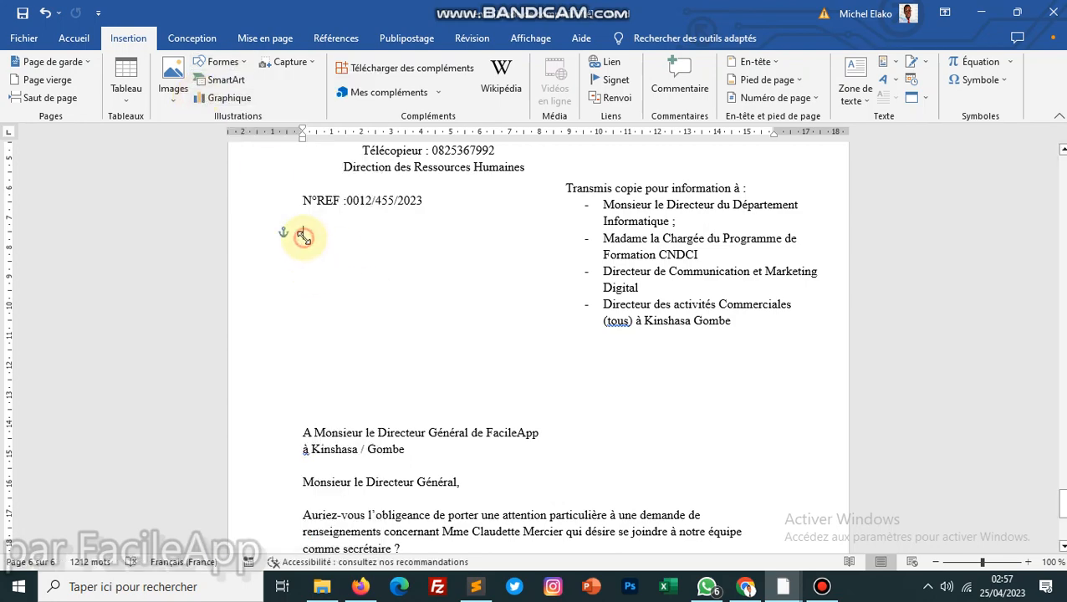
pyautogui.moveTo(302, 234); pyautogui.dragTo(326, 313)
# Step: Paste the cut "Objet" paragraph into the new text box, narrow the box and shift it slightly into the left page margin
pyautogui.click(74, 39)
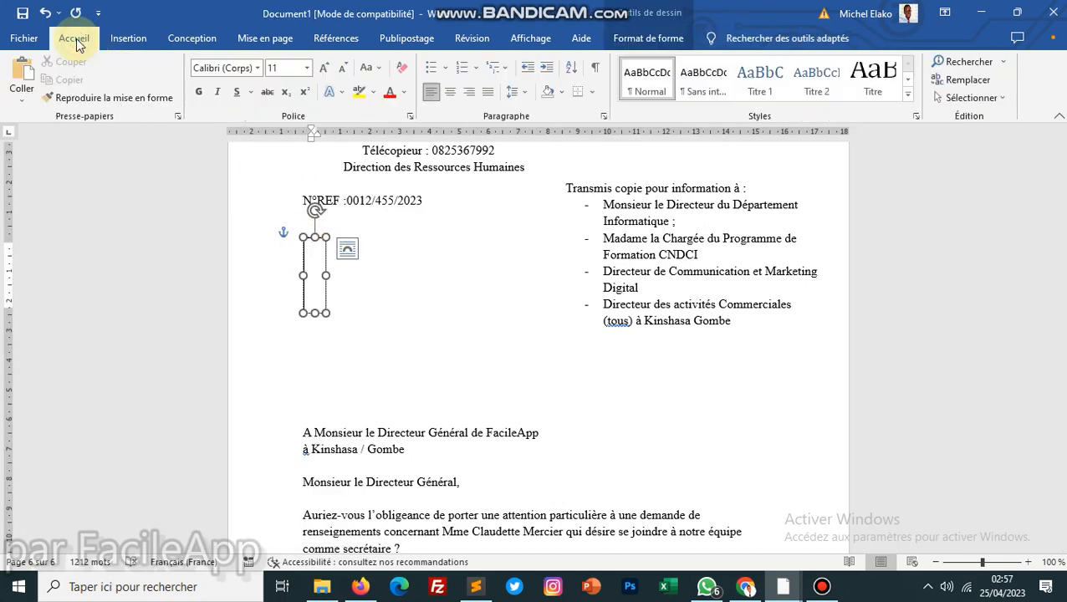
pyautogui.click(22, 70)
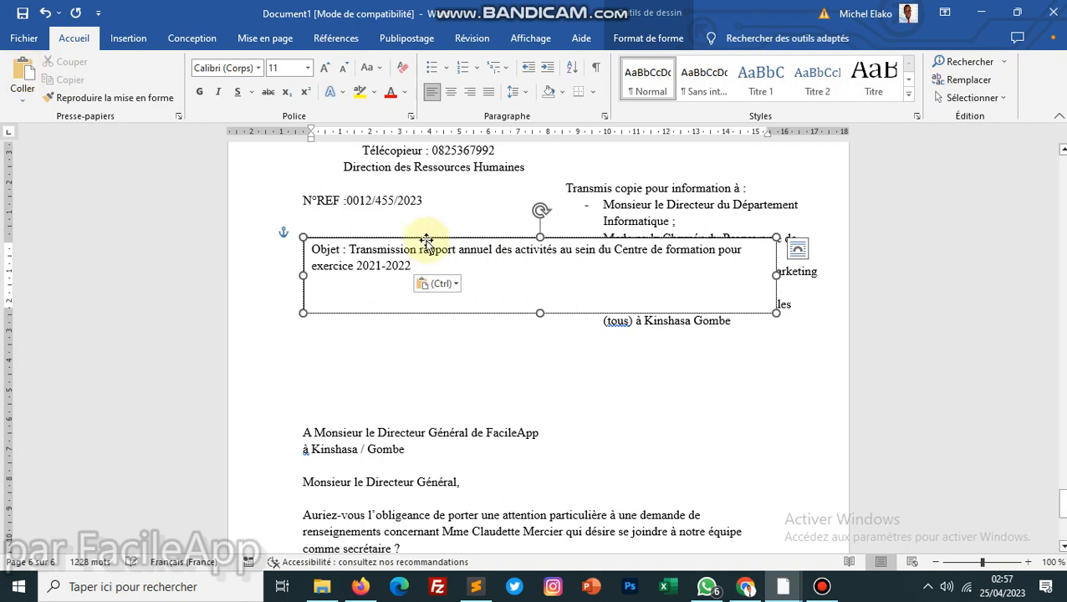
pyautogui.moveTo(776, 274); pyautogui.dragTo(505, 277)
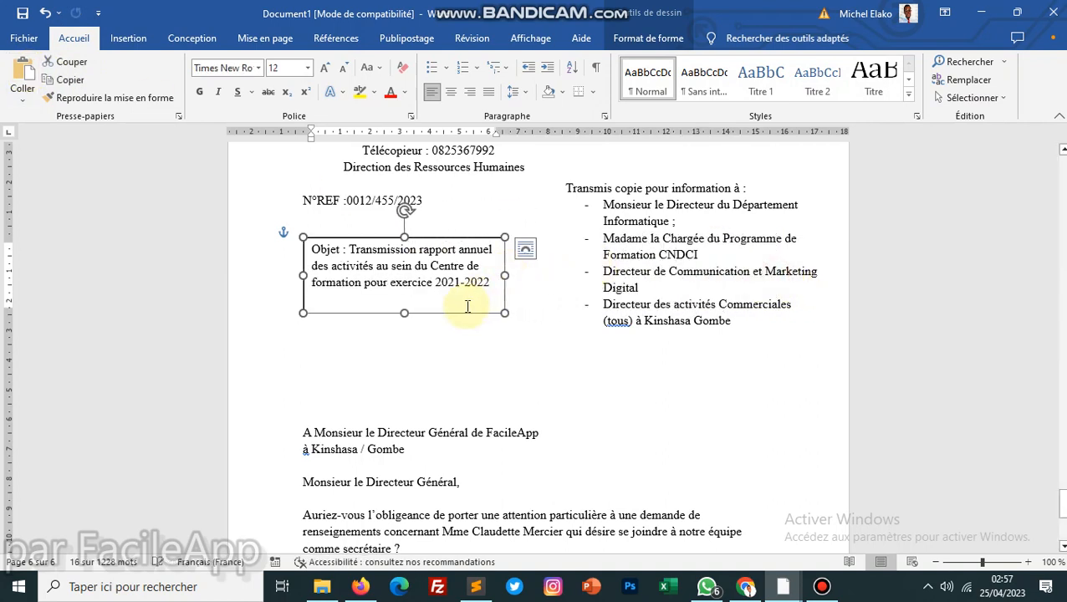
pyautogui.moveTo(459, 314)
pyautogui.mouseDown()
pyautogui.moveTo(453, 408)
pyautogui.moveTo(436, 369)
pyautogui.moveTo(440, 321)
pyautogui.mouseUp()
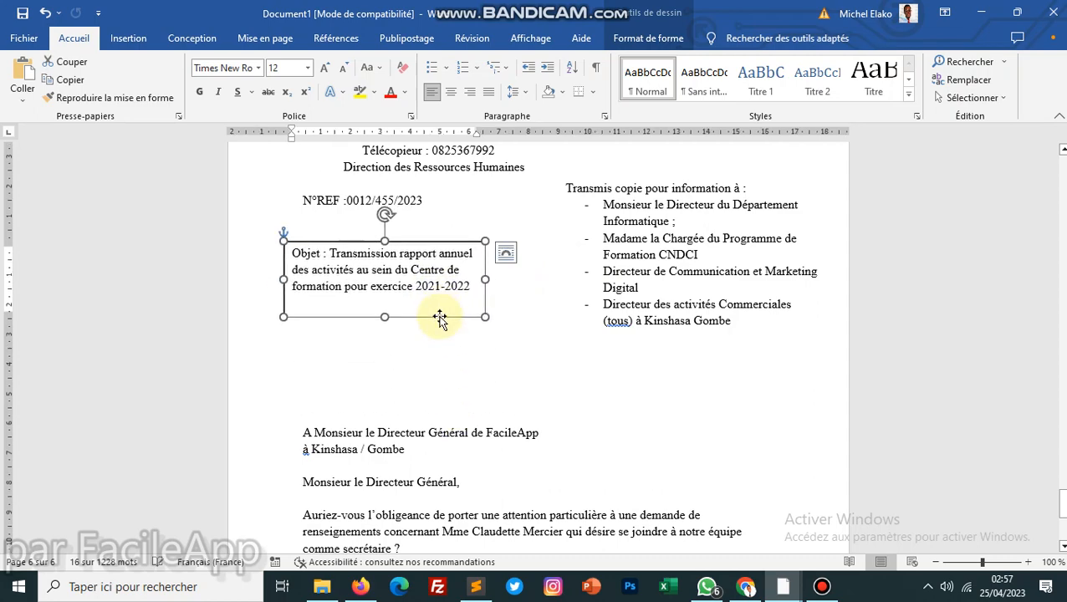
# Step: Check the addressee position in the sample letter and remove three blank lines above "A Monsieur le Directeur Général de FacileApp"
pyautogui.click(303, 431)
pyautogui.moveTo(1064, 507); pyautogui.dragTo(1055, 435)
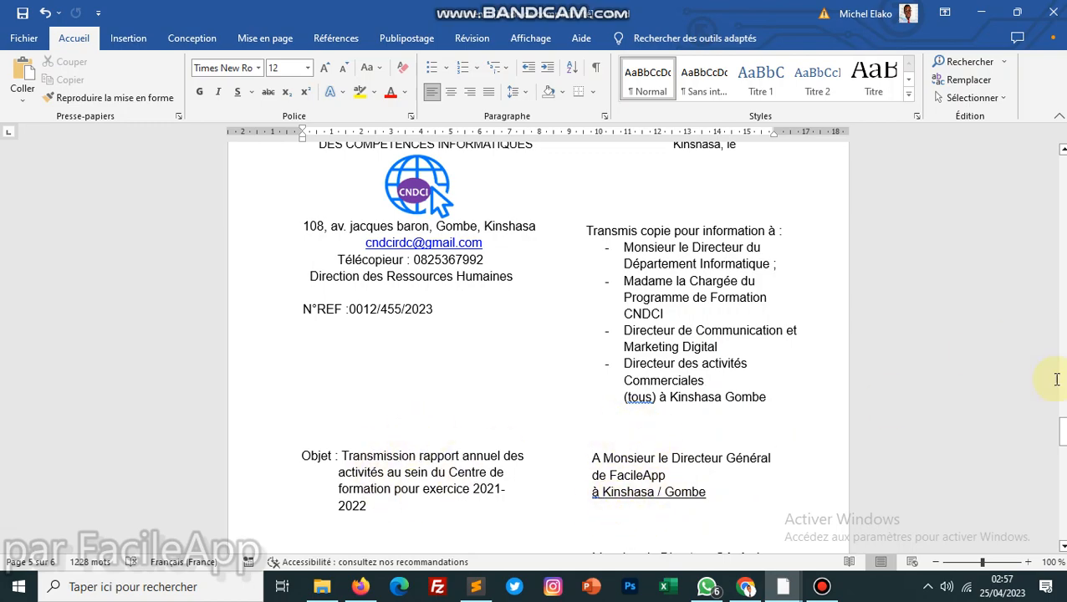
pyautogui.moveTo(1062, 430); pyautogui.dragTo(1062, 509)
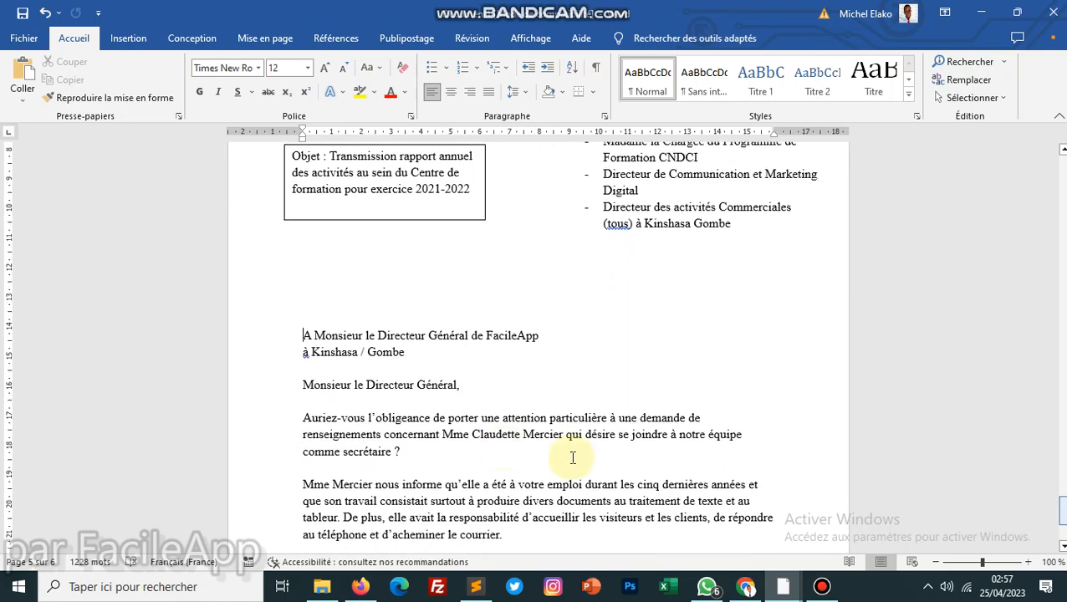
pyautogui.click(288, 334)
pyautogui.scroll(-1, 536, 418)
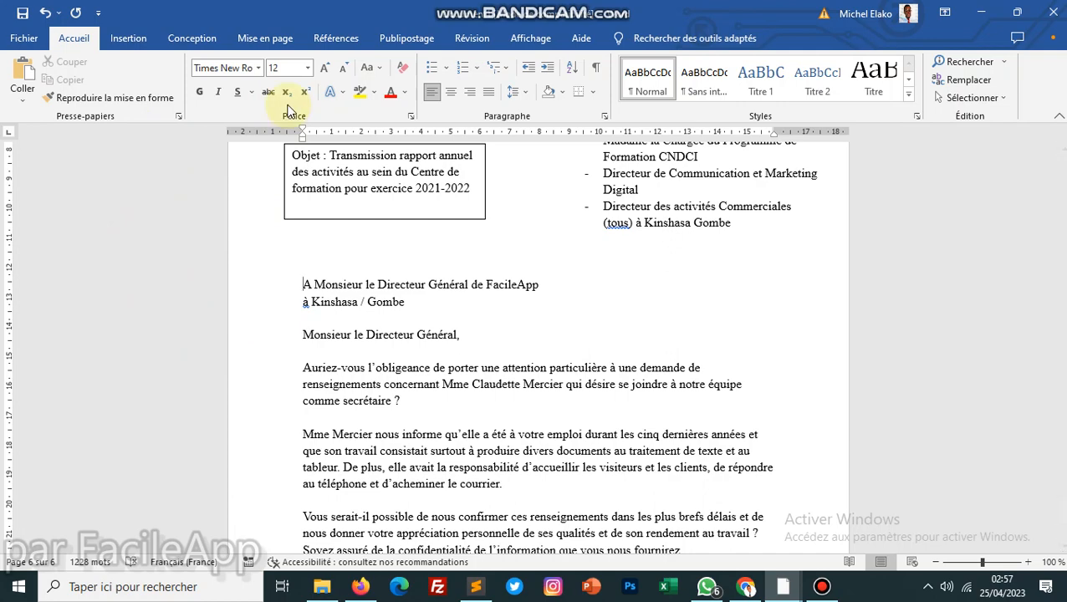
# Step: Hide the document ruler and show it again
pyautogui.click(523, 38)
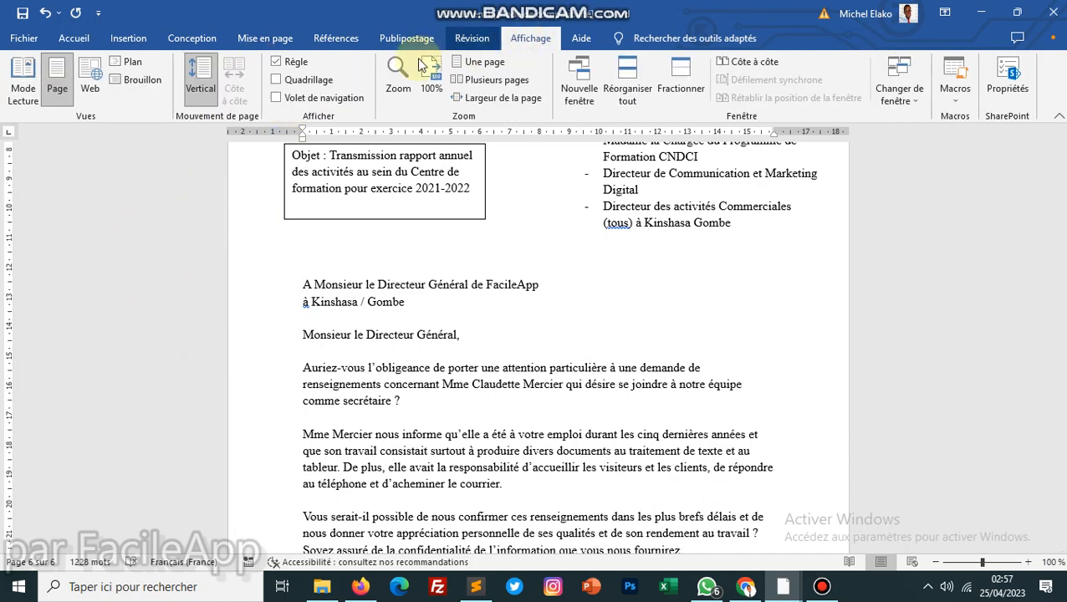
pyautogui.click(311, 66)
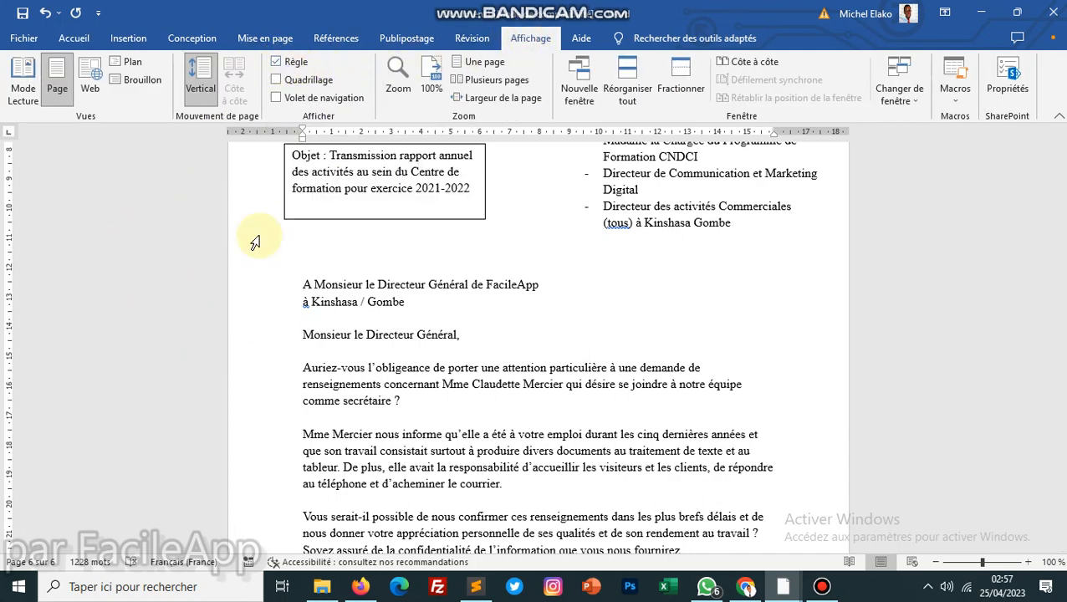
pyautogui.click(276, 62)
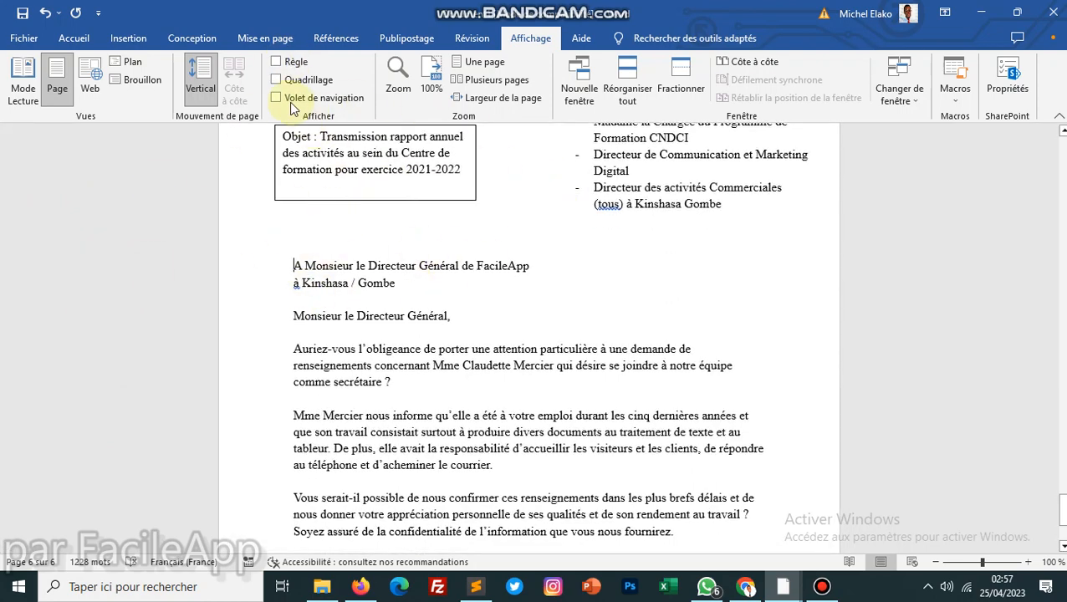
pyautogui.click(293, 59)
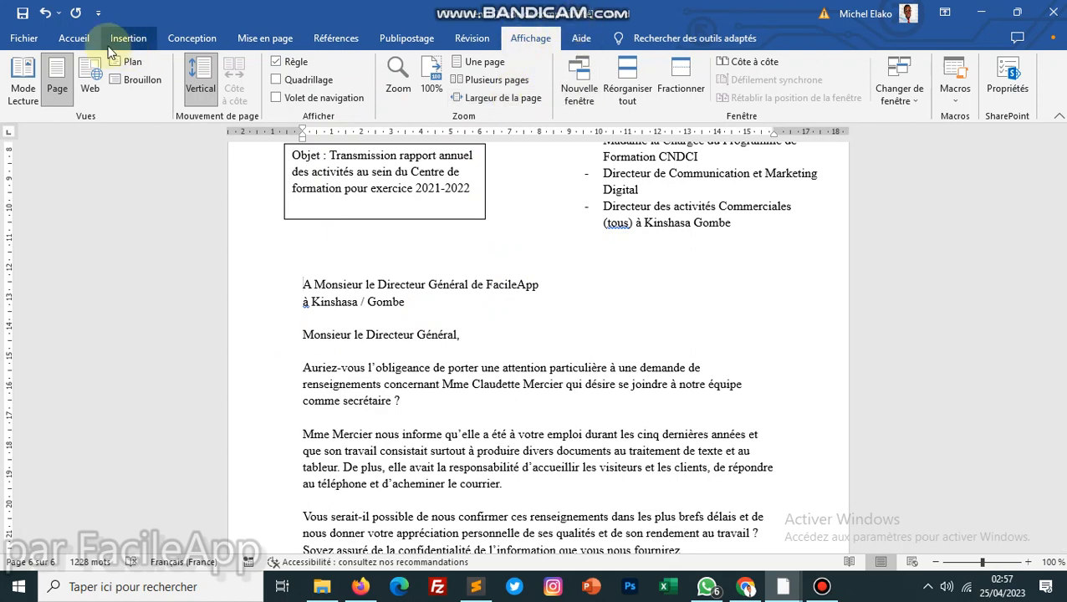
pyautogui.click(81, 39)
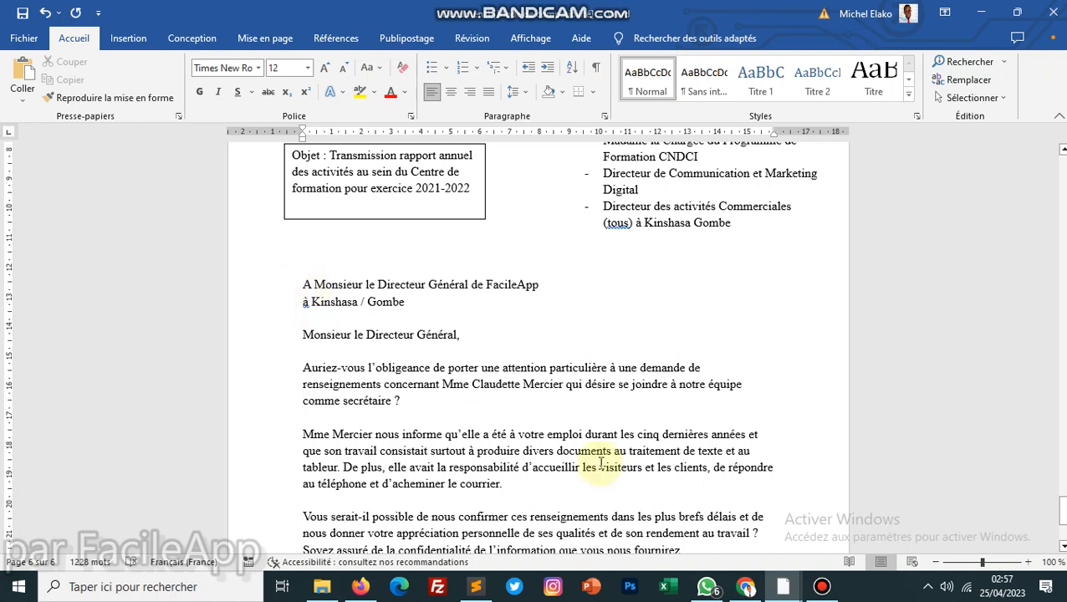
pyautogui.click(821, 586)
pyautogui.click(381, 352)
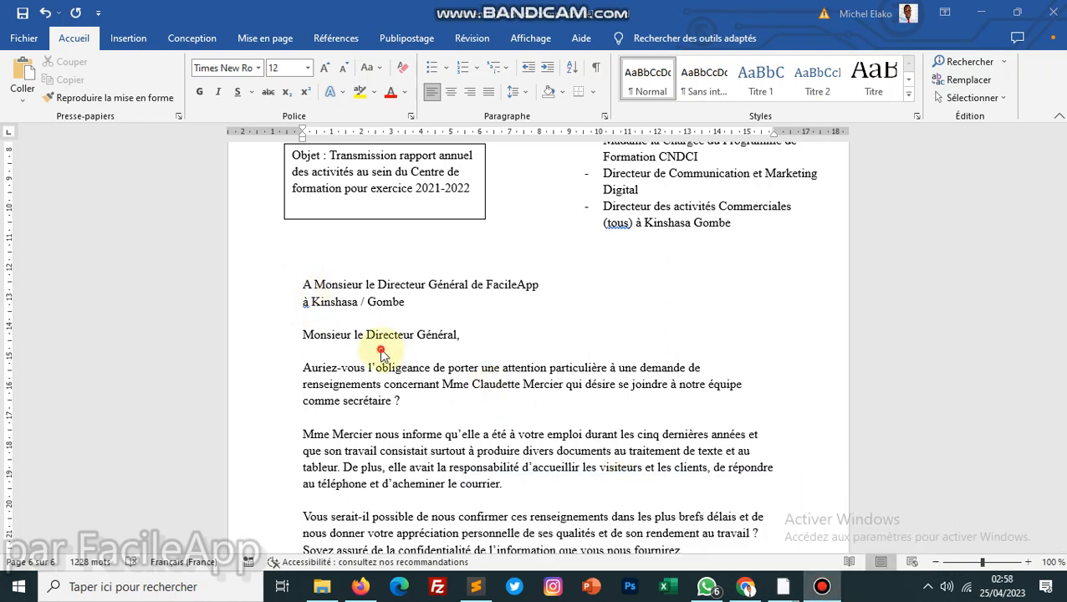
# Step: Set the first-line indent of "A Monsieur le Directeur Général de FacileApp" to about 8.7 cm, roughly aligned with the recipient block
pyautogui.click(306, 284)
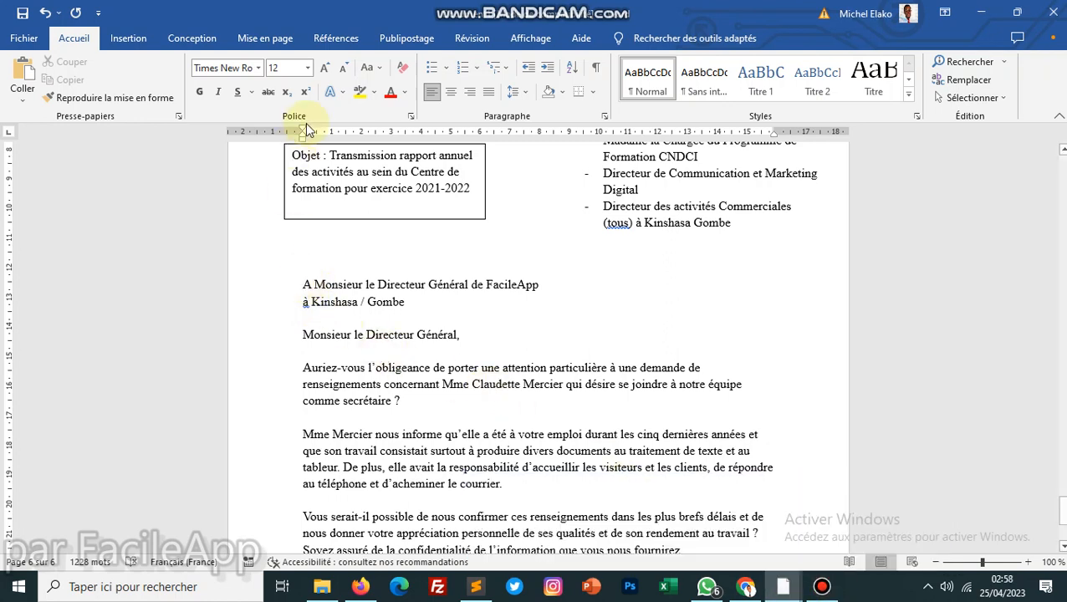
pyautogui.moveTo(303, 132); pyautogui.dragTo(571, 177)
pyautogui.moveTo(1062, 512); pyautogui.dragTo(1063, 503)
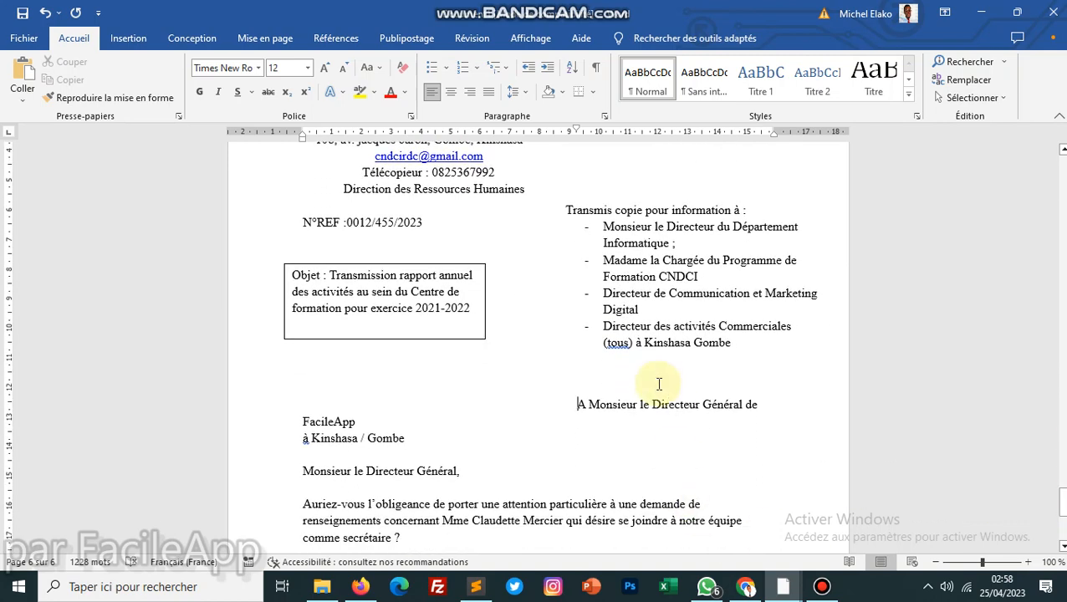
pyautogui.moveTo(574, 132); pyautogui.dragTo(560, 131)
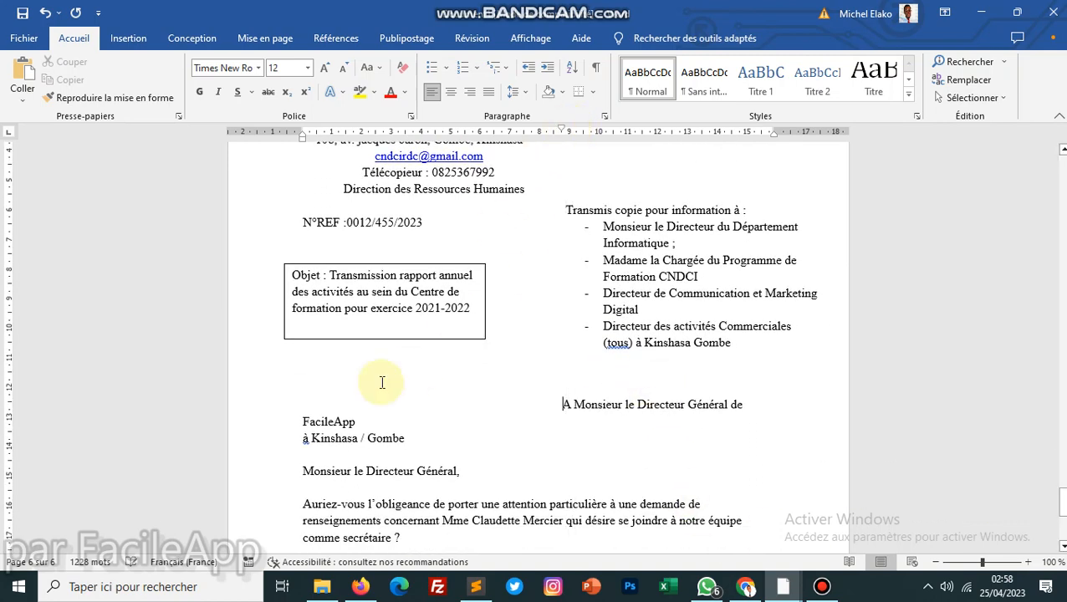
# Step: Indent the wrapped "FacileApp" line to about 8.7 cm as well, and carry that indent over to the "à Kinshasa / Gombe" line
pyautogui.click(303, 423)
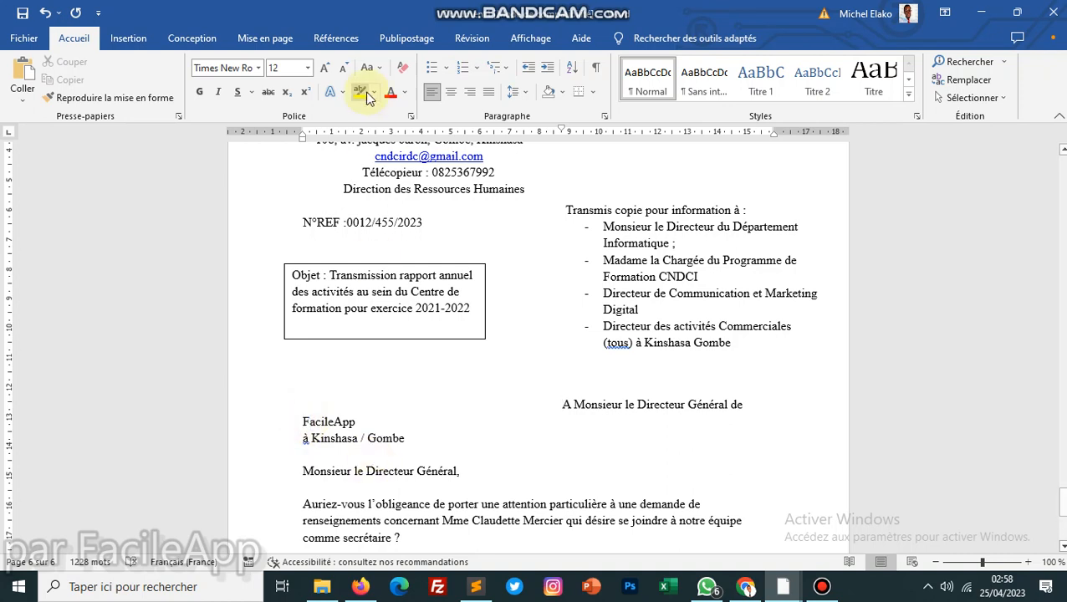
pyautogui.moveTo(303, 136)
pyautogui.mouseDown()
pyautogui.moveTo(312, 166)
pyautogui.moveTo(417, 222)
pyautogui.moveTo(571, 231)
pyautogui.moveTo(553, 231)
pyautogui.mouseUp()
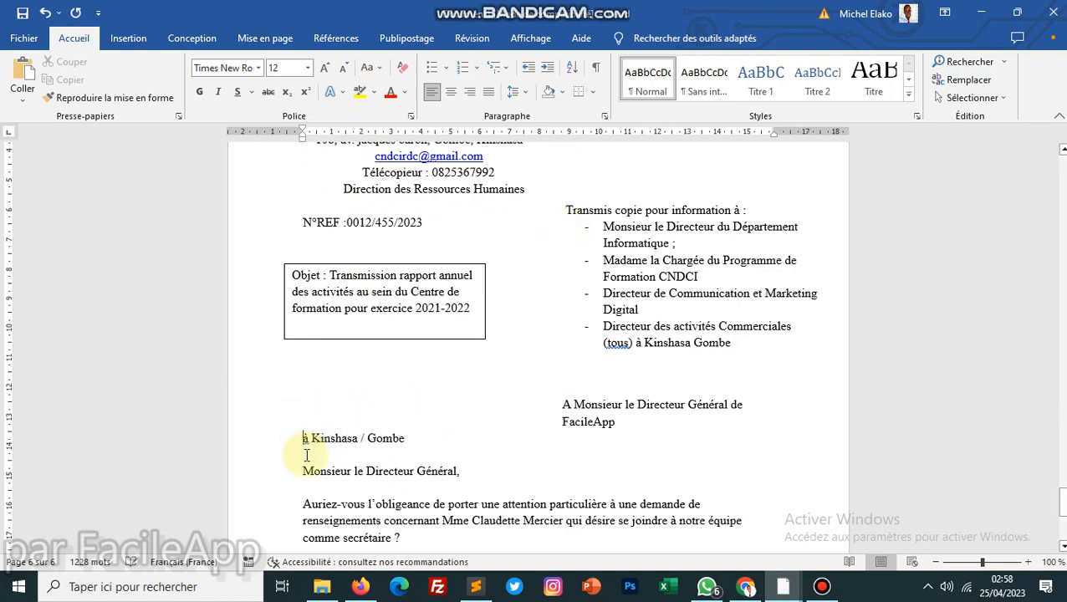
pyautogui.press('BackSpace')
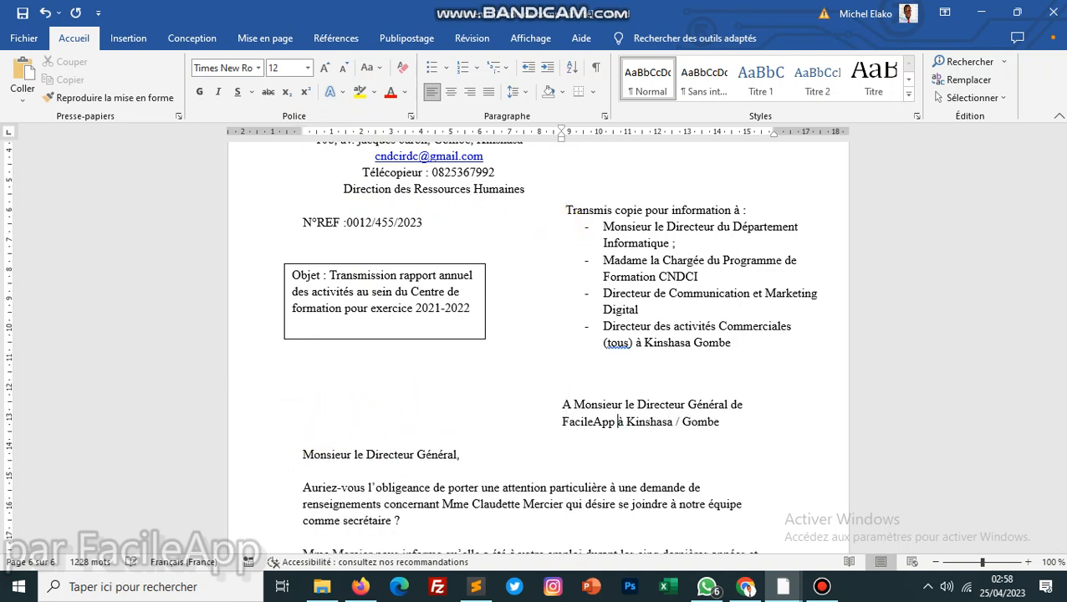
pyautogui.press('Return')
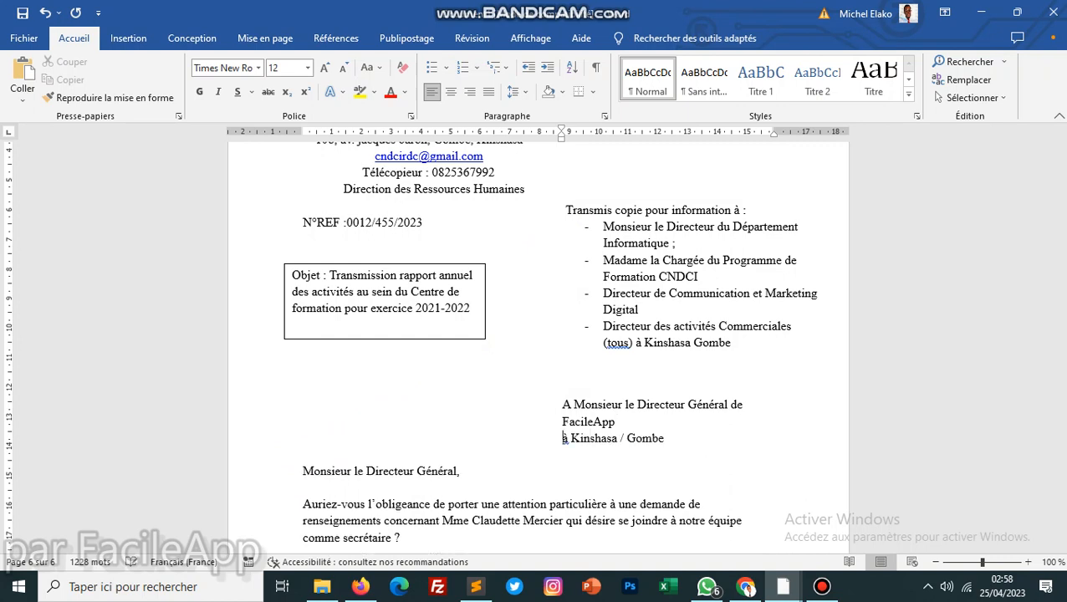
# Step: Indent "Monsieur le Directeur Général," to about 8.7 cm and give the "Auriez-vous l'obligeance" paragraph the same first-line indent
pyautogui.click(303, 470)
pyautogui.moveTo(304, 123); pyautogui.dragTo(560, 193)
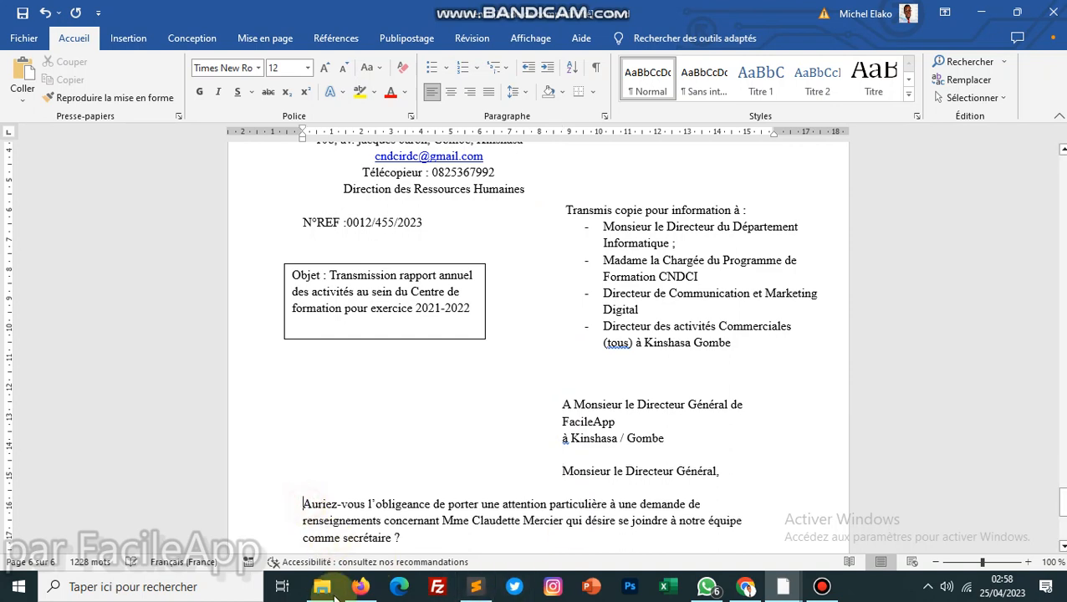
pyautogui.moveTo(334, 595)
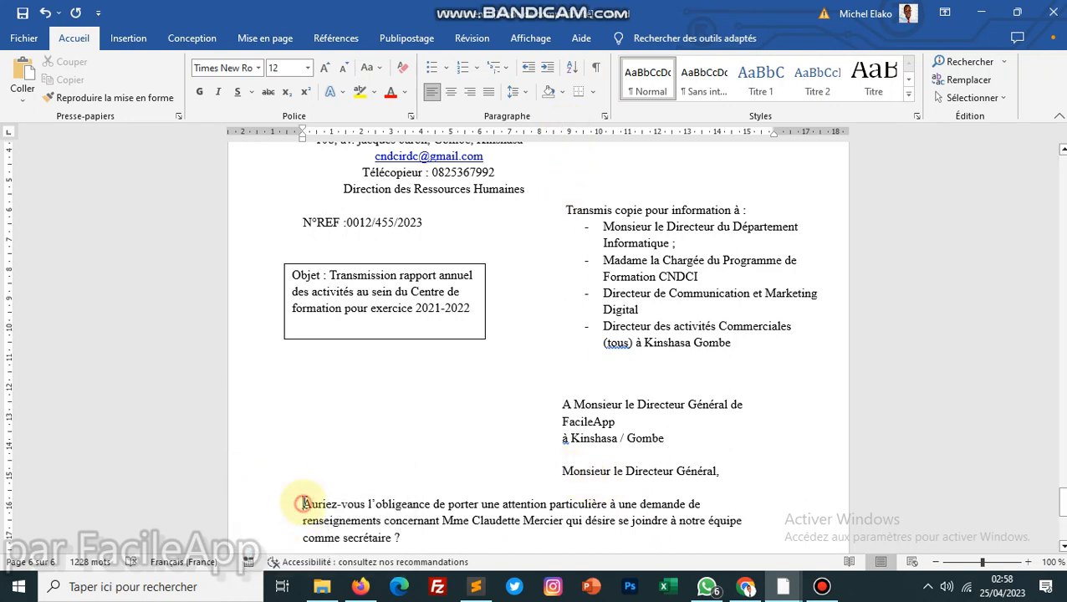
pyautogui.press('BackSpace')
pyautogui.press('BackSpace')
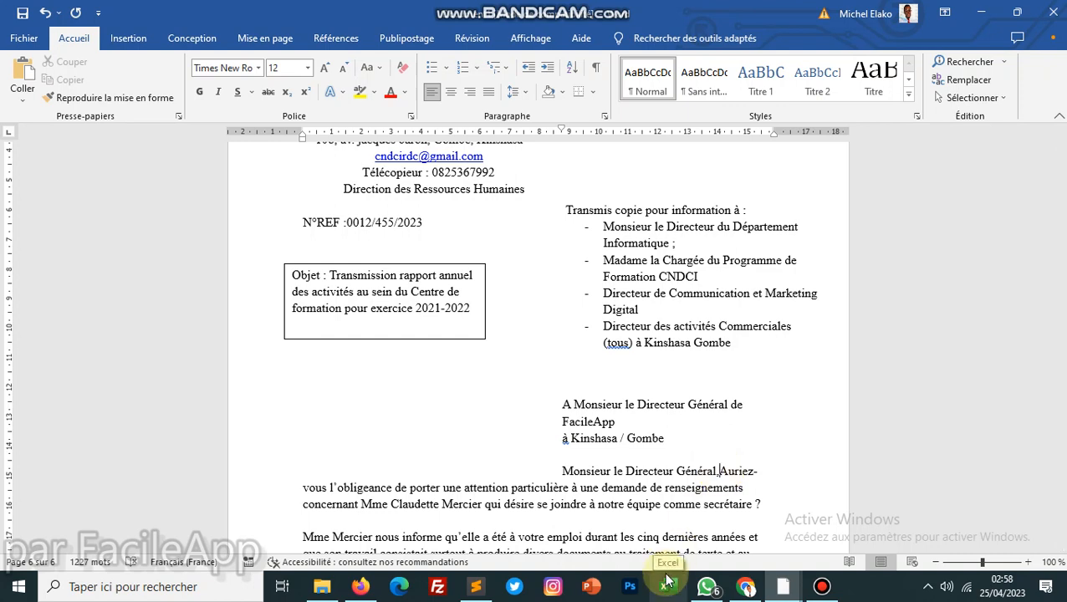
pyautogui.press('Return')
pyautogui.press('Return')
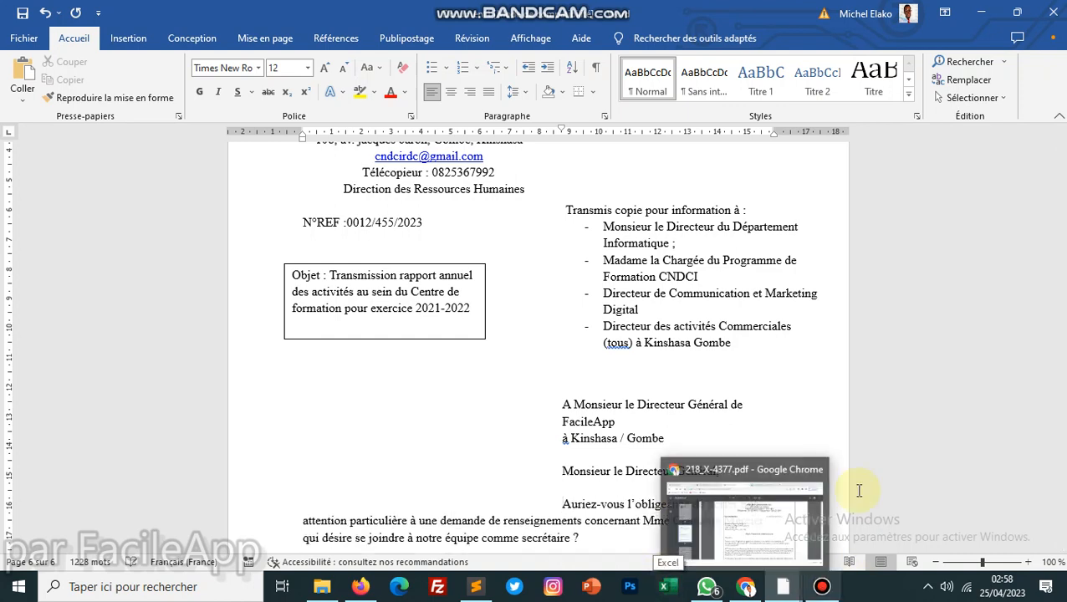
pyautogui.moveTo(1061, 502); pyautogui.dragTo(1061, 514)
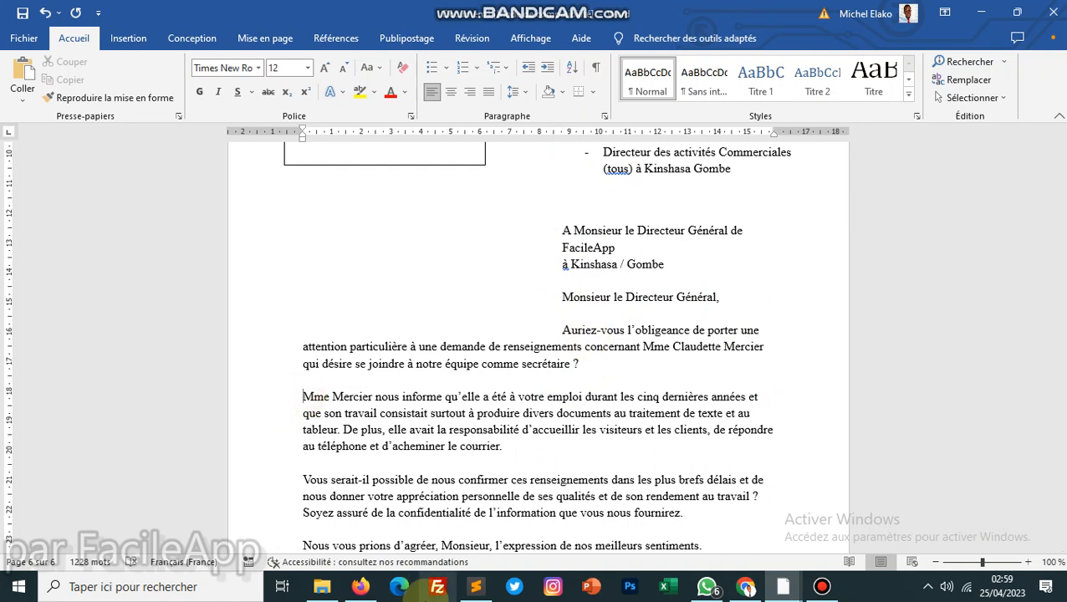
# Step: Carry the 8.7 cm first-line indent over to the second body paragraph, keeping one blank line above it
pyautogui.press('BackSpace')
pyautogui.press('BackSpace')
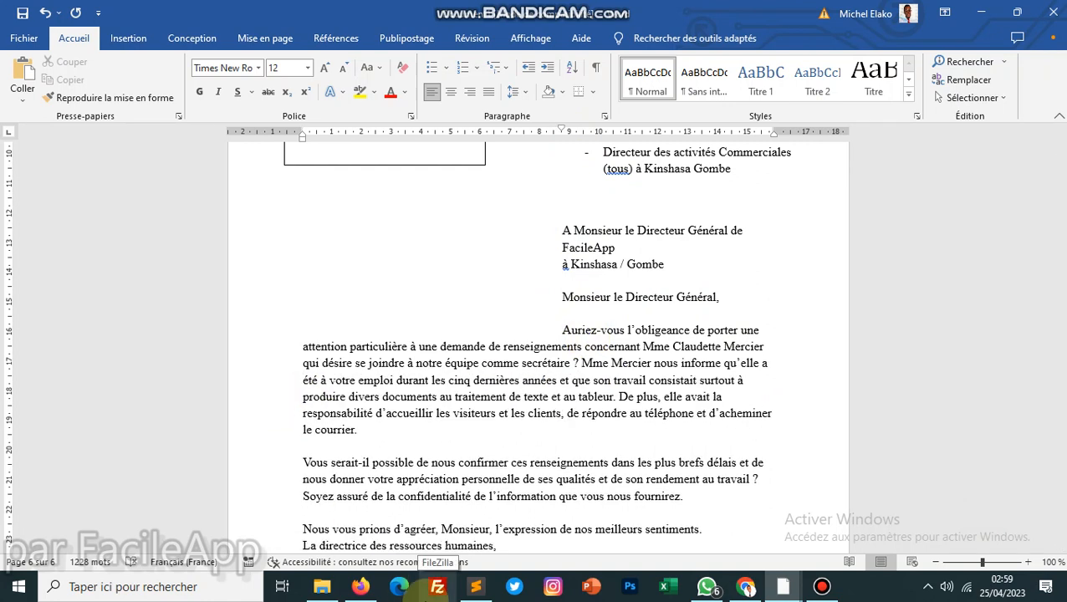
pyautogui.press('Return')
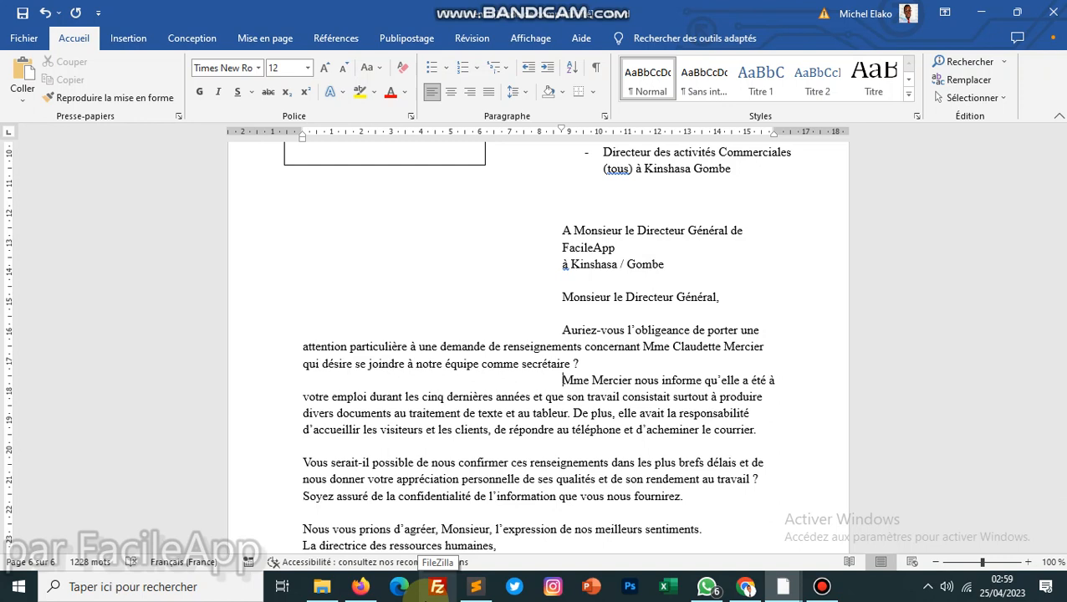
pyautogui.press('Return')
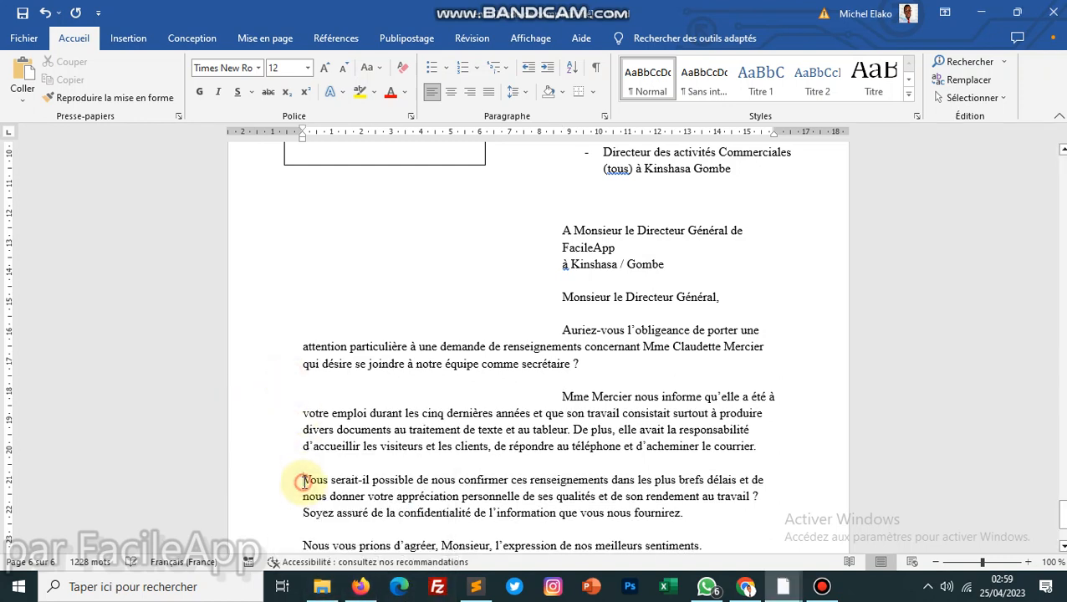
# Step: Give the "Vous serait-il possible" paragraph the same first-line indent, with one blank line above it
pyautogui.click(302, 480)
pyautogui.press('BackSpace')
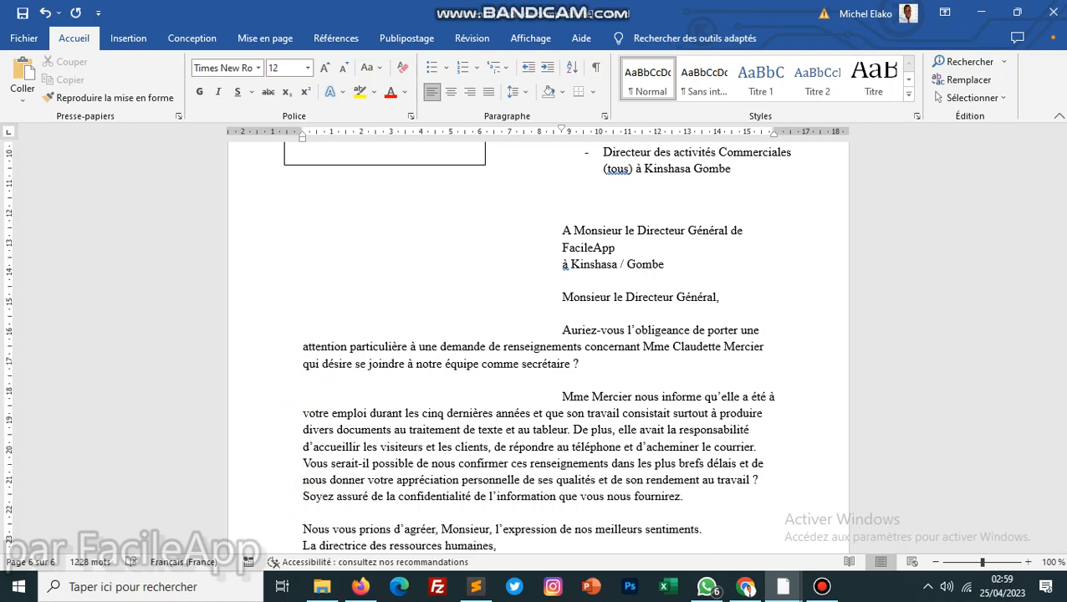
pyautogui.press('Tab')
pyautogui.press('Return')
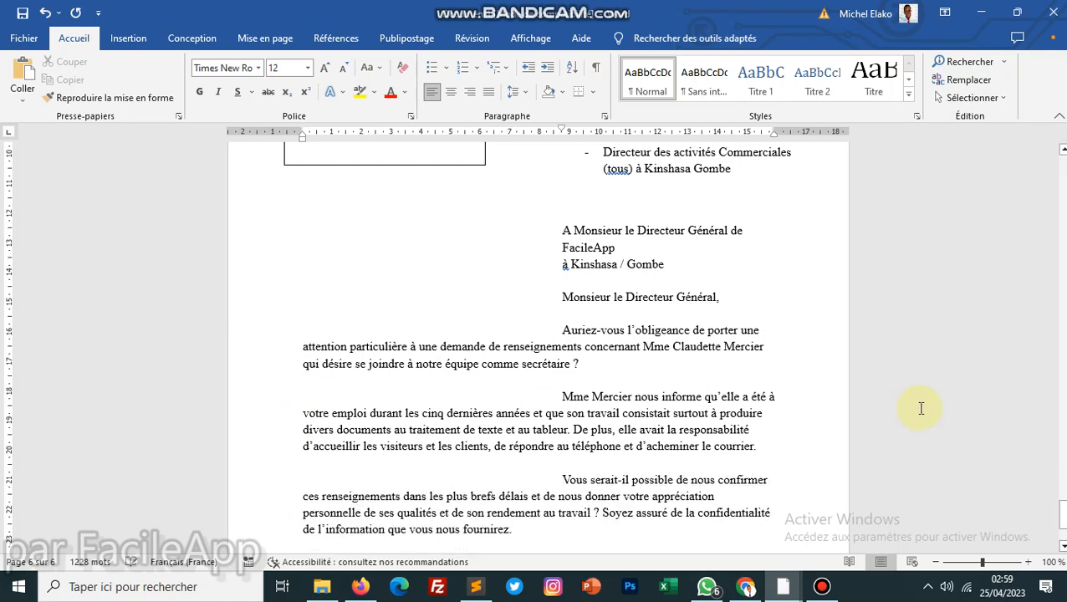
# Step: Apply the same first-line indent to the closing "Nous vous prions d'agréer" paragraph, with one blank line above it
pyautogui.moveTo(1061, 511); pyautogui.dragTo(1061, 523)
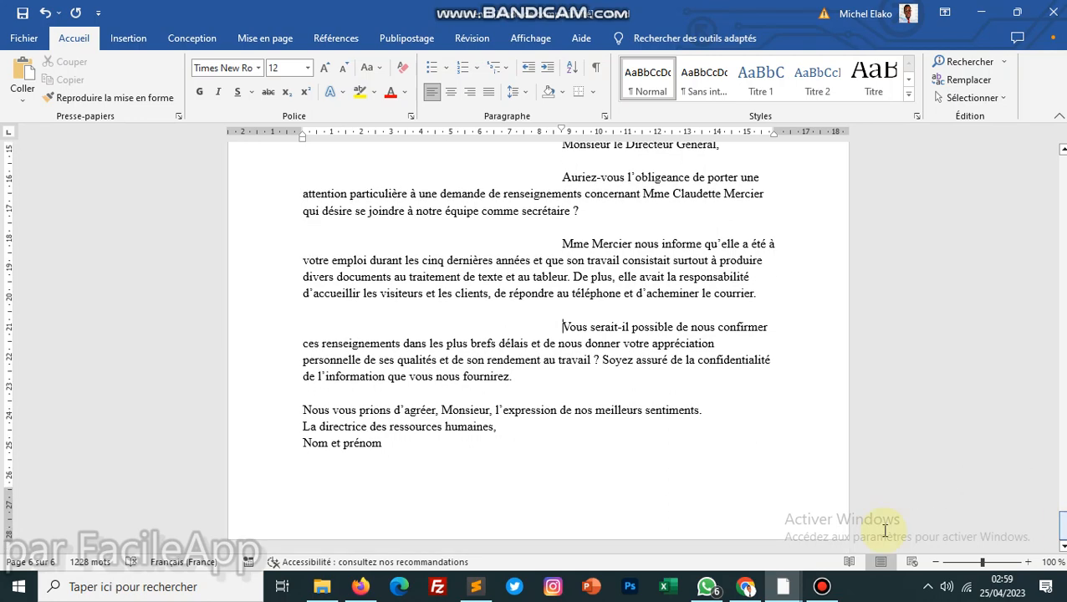
pyautogui.press('BackSpace')
pyautogui.press('BackSpace')
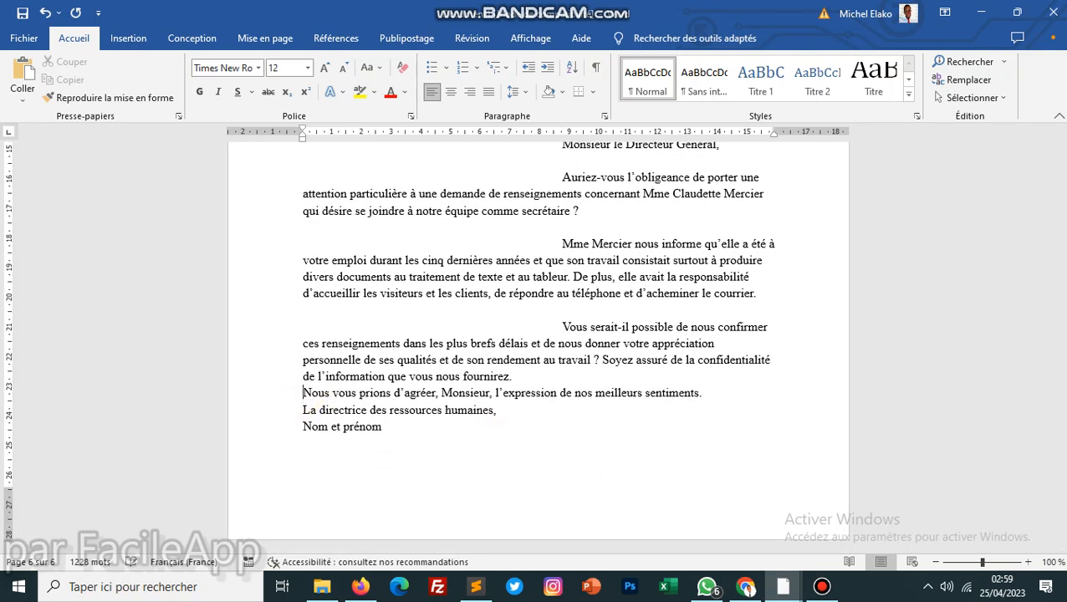
pyautogui.press('Return')
pyautogui.press('Tab')
pyautogui.press('Return')
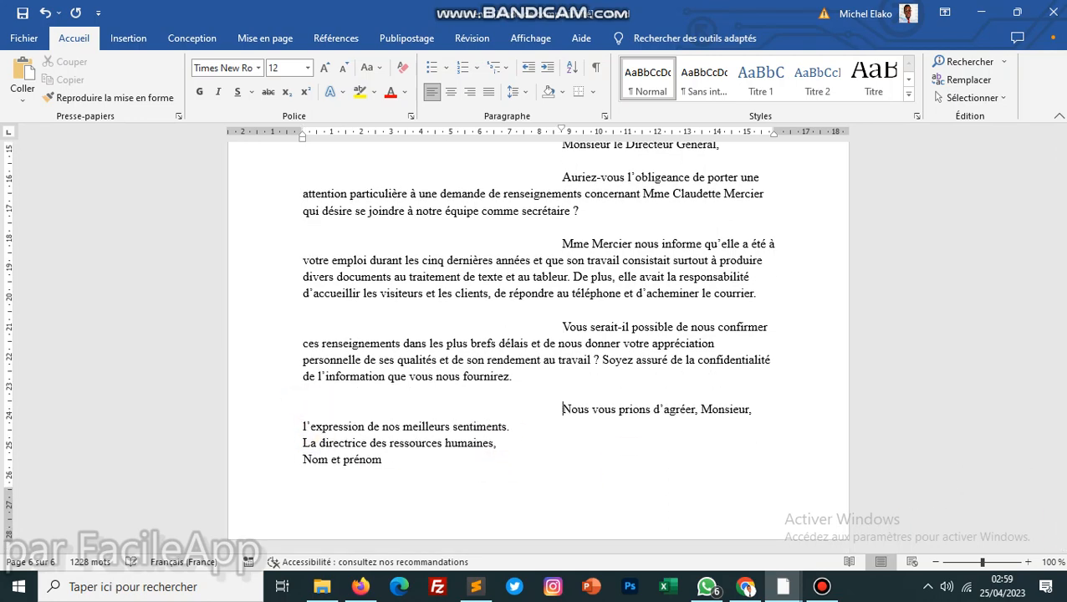
# Step: Add a blank line above "La directrice des ressources humaines," and indent that line and "Nom et prénom" to about 8.7 cm
pyautogui.click(304, 444)
pyautogui.press('Return')
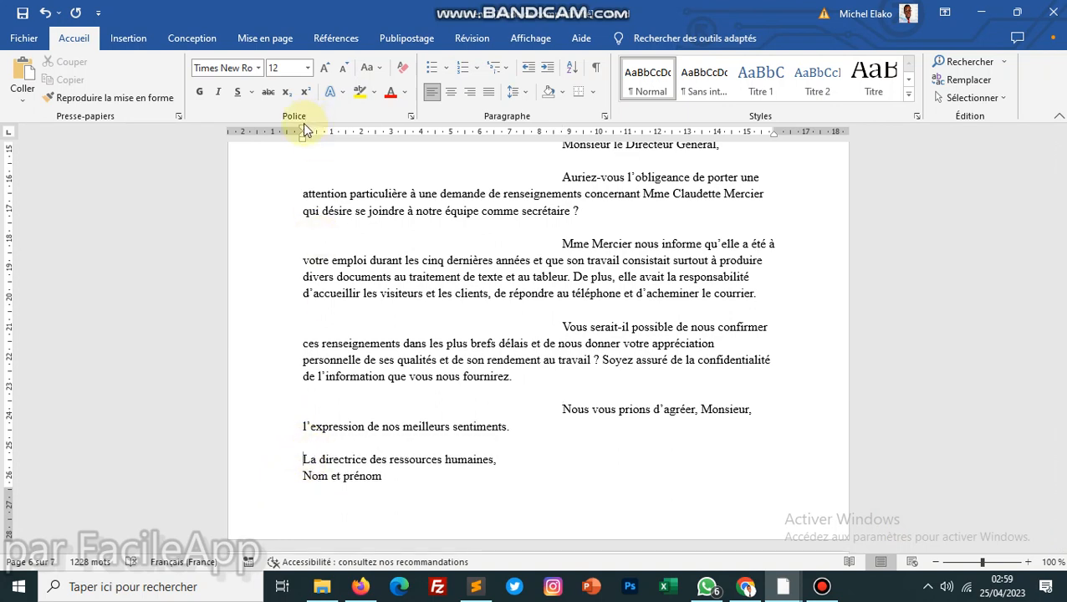
pyautogui.moveTo(303, 123)
pyautogui.mouseDown()
pyautogui.moveTo(550, 209)
pyautogui.moveTo(559, 202)
pyautogui.mouseUp()
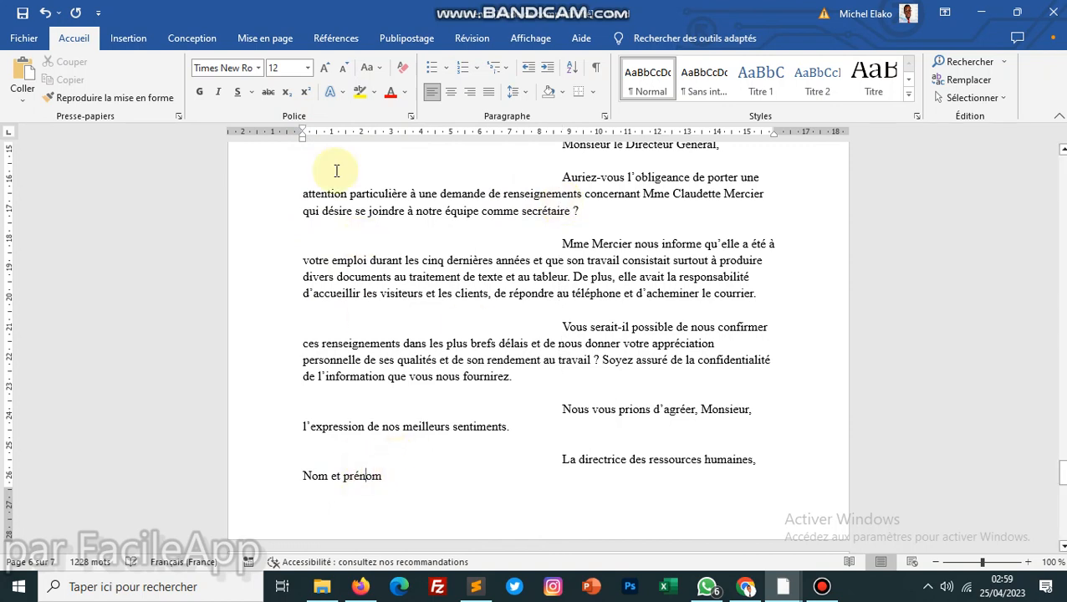
pyautogui.moveTo(303, 125)
pyautogui.mouseDown()
pyautogui.moveTo(372, 135)
pyautogui.moveTo(494, 200)
pyautogui.moveTo(562, 211)
pyautogui.mouseUp()
# Step: Justify the three body paragraphs from "Auriez-vous l'obligeance" to "que vous nous fournirez."
pyautogui.moveTo(1062, 472)
pyautogui.mouseDown()
pyautogui.moveTo(1061, 486)
pyautogui.moveTo(1062, 443)
pyautogui.moveTo(1061, 464)
pyautogui.mouseUp()
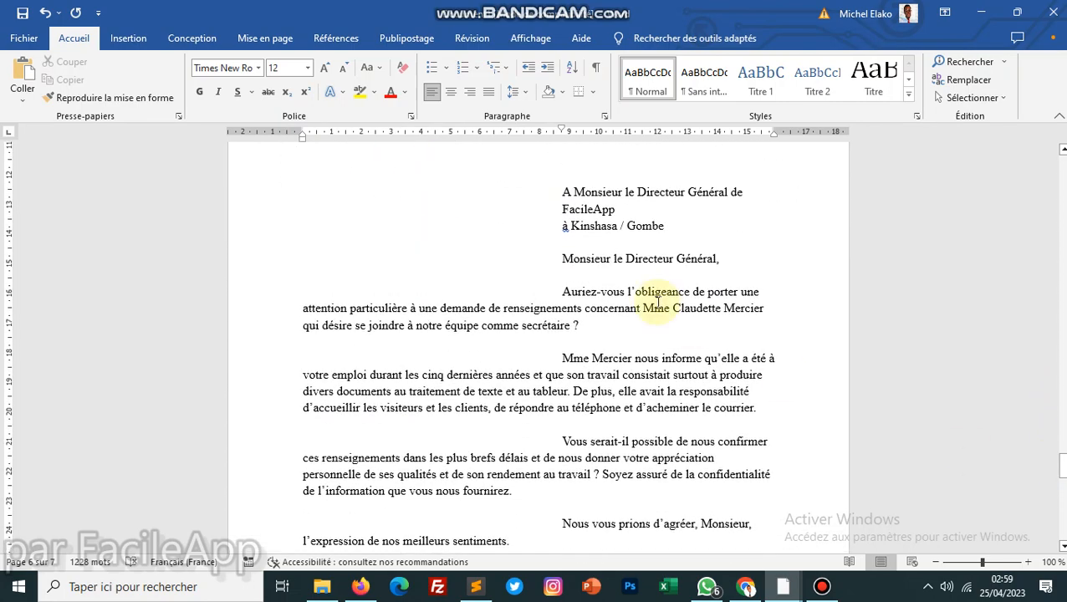
pyautogui.moveTo(564, 284); pyautogui.dragTo(676, 503)
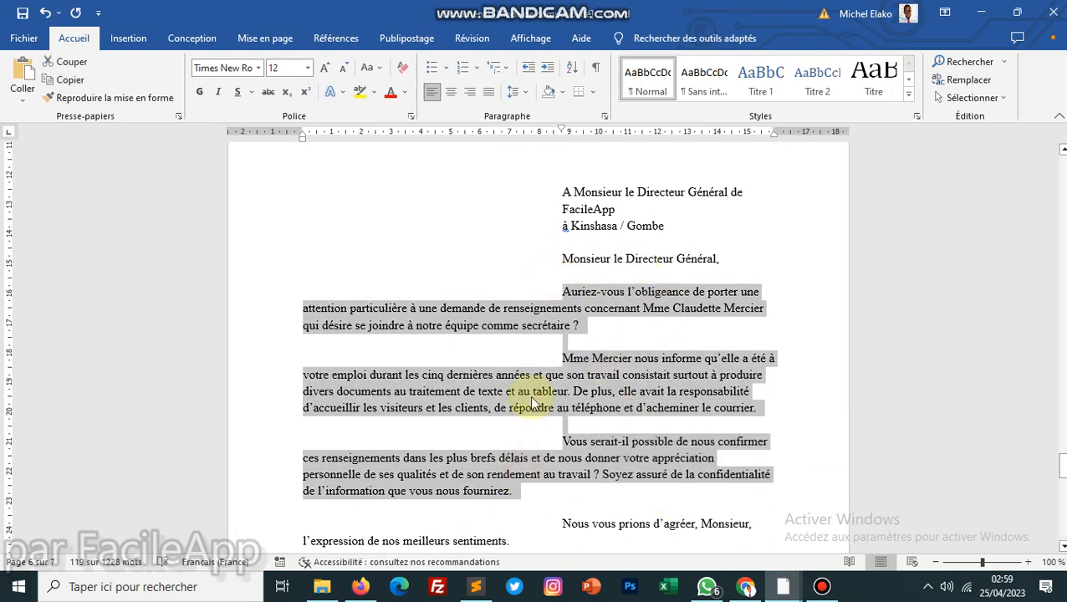
pyautogui.click(488, 91)
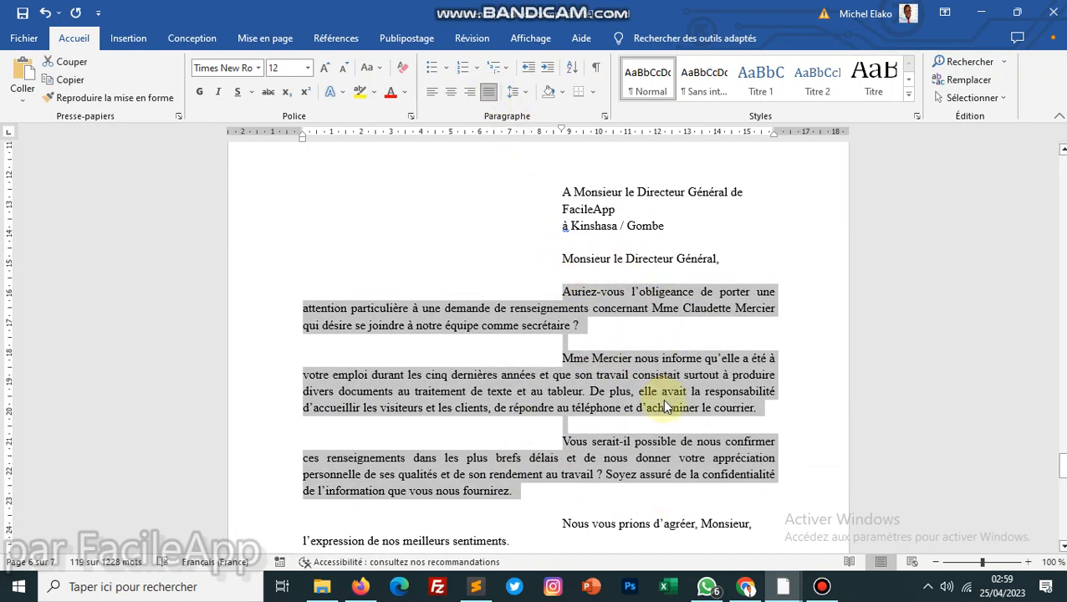
pyautogui.click(730, 404)
# Step: Move the "Objet" text box down beside the addressee block and remove its outline
pyautogui.moveTo(1062, 465); pyautogui.dragTo(1050, 444)
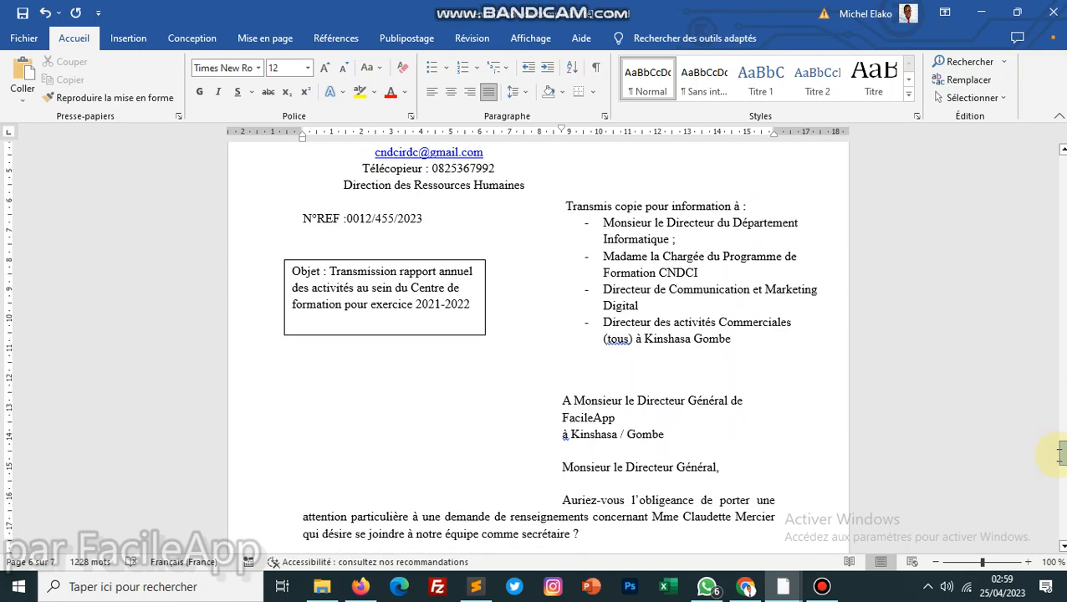
pyautogui.click(458, 330)
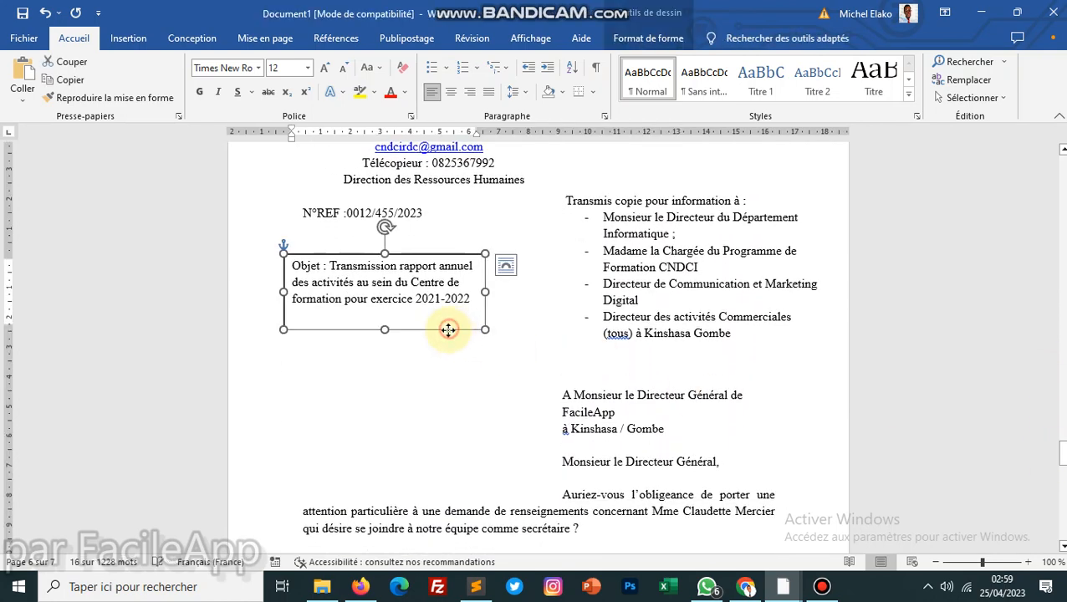
pyautogui.moveTo(447, 328); pyautogui.dragTo(460, 449)
pyautogui.click(660, 39)
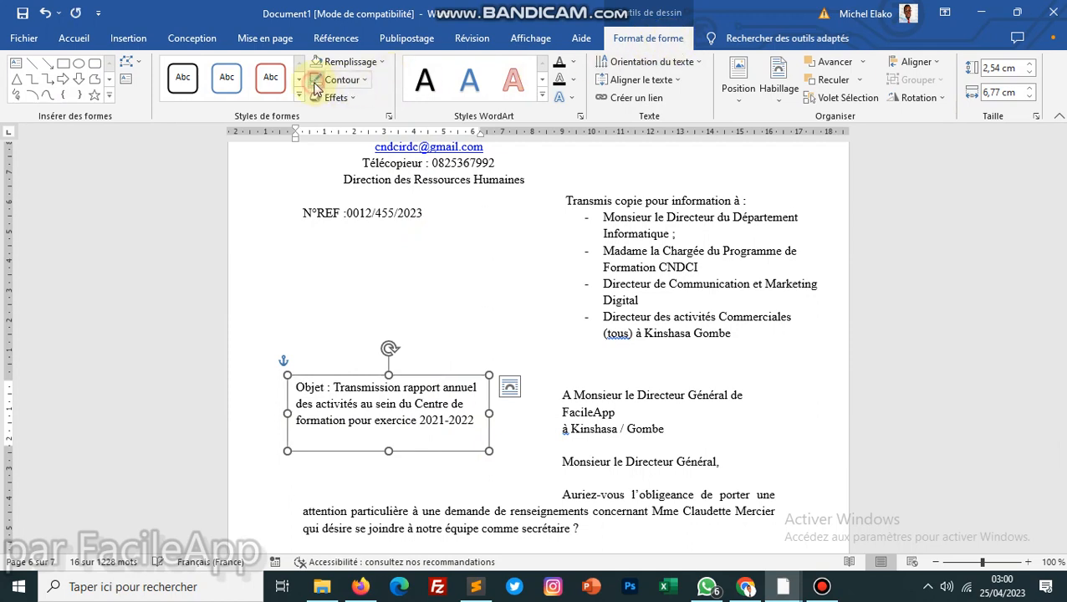
# Step: Give the subject text a hanging indent aligned under "Transmission", and make the word "Objet" bold and underlined
pyautogui.click(335, 391)
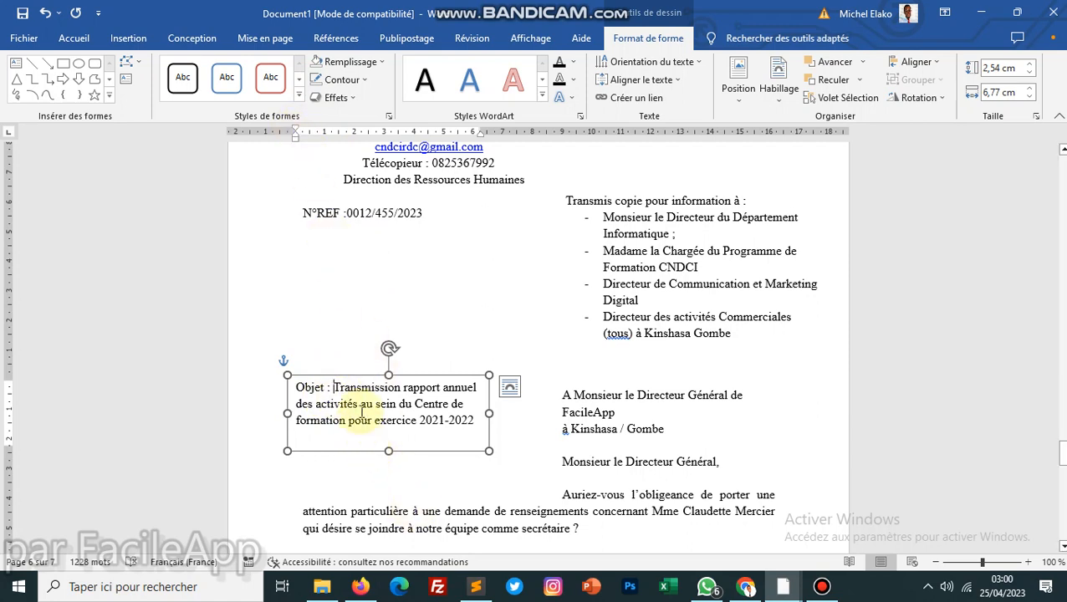
pyautogui.moveTo(294, 138); pyautogui.dragTo(341, 163)
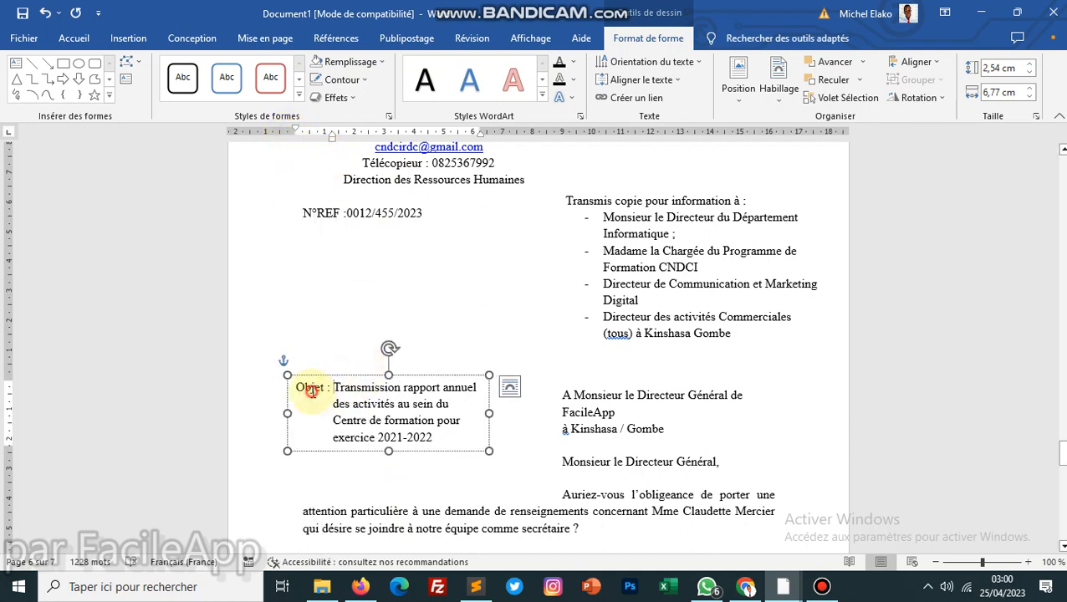
pyautogui.click(75, 38)
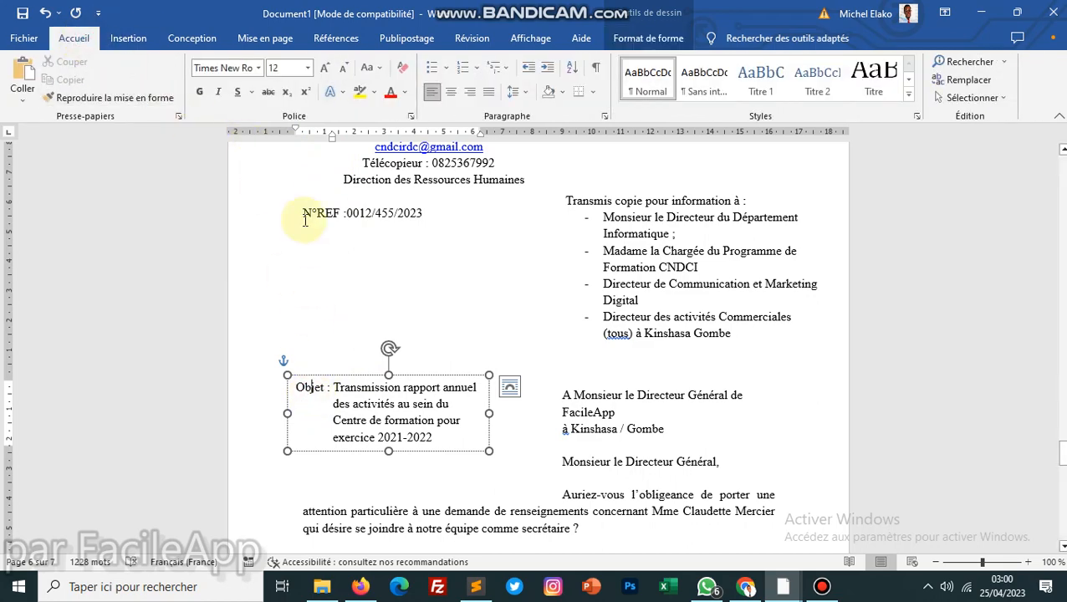
pyautogui.click(201, 94)
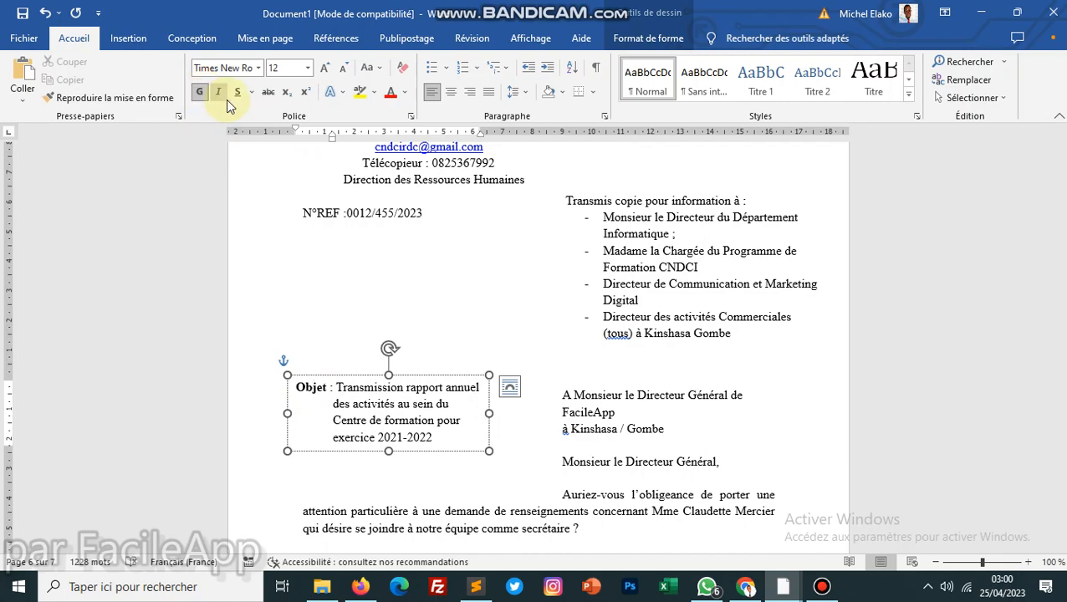
pyautogui.click(240, 98)
pyautogui.click(397, 311)
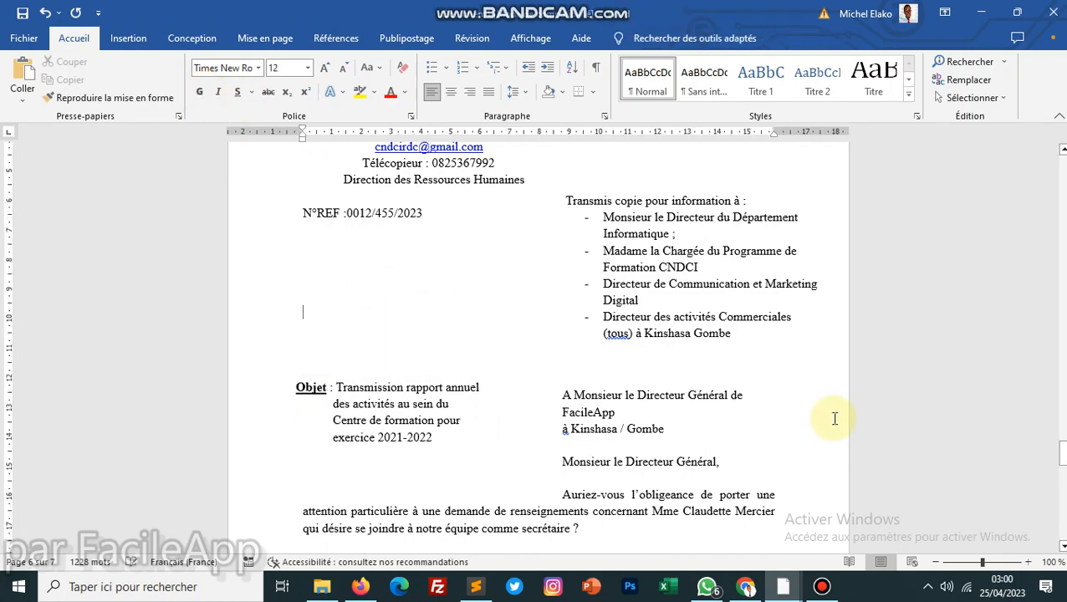
# Step: Compare the formatted letter's layout with the sample letter's page and review it down to the signature lines
pyautogui.click(936, 562)
pyautogui.click(935, 563)
pyautogui.click(935, 563)
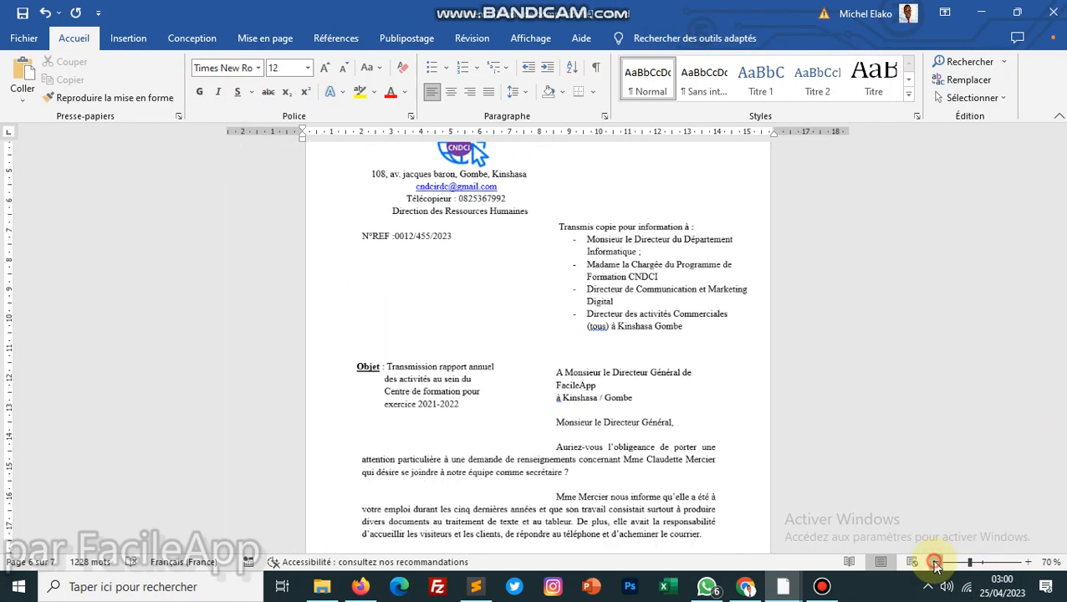
pyautogui.click(935, 563)
pyautogui.click(935, 563)
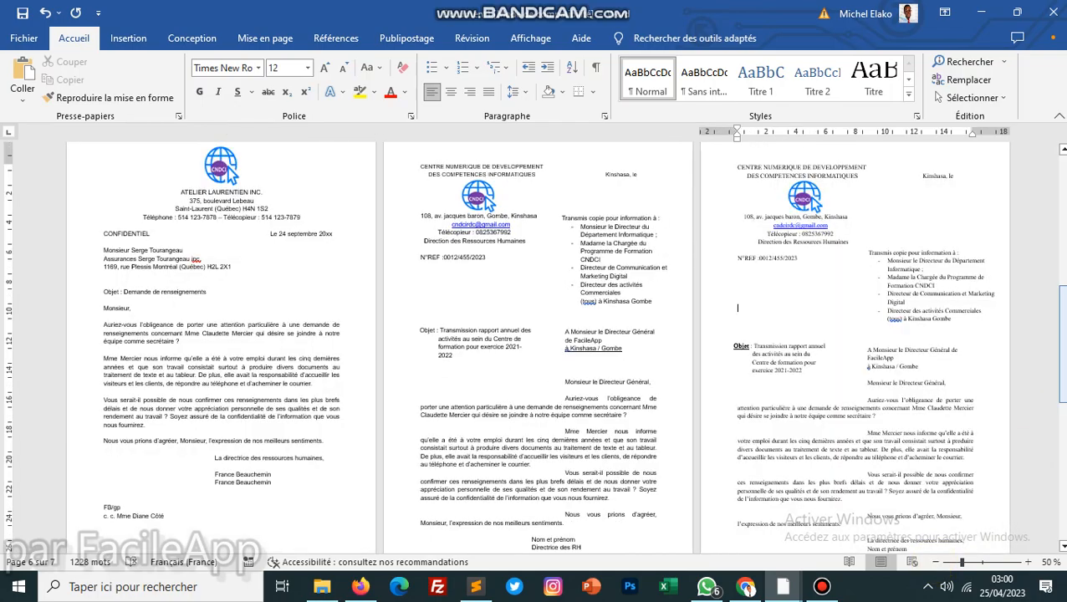
pyautogui.click(1028, 562)
pyautogui.click(1027, 562)
pyautogui.click(1027, 562)
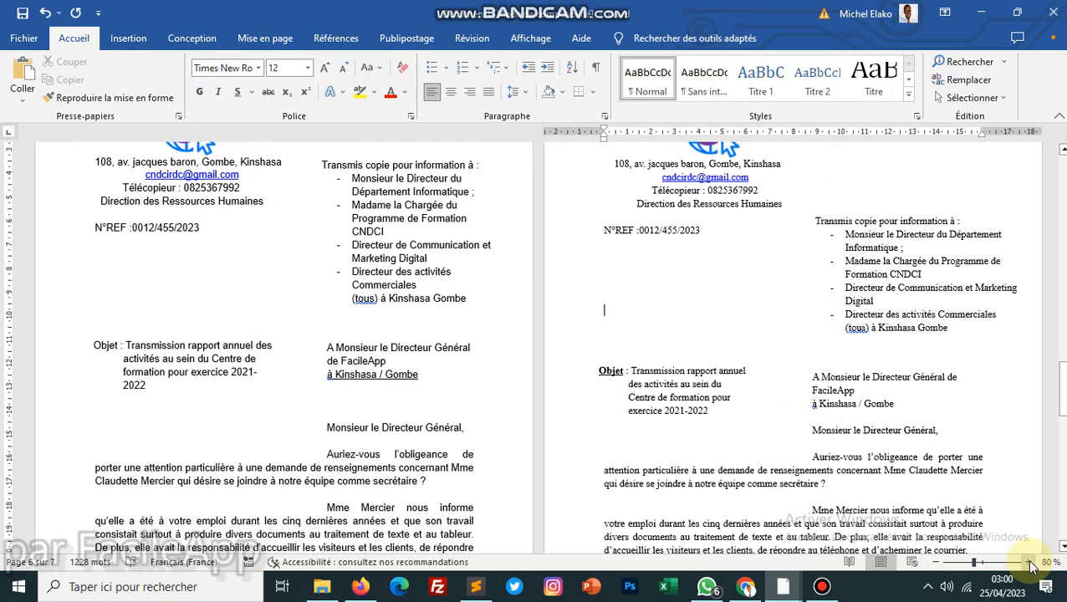
pyautogui.click(1028, 562)
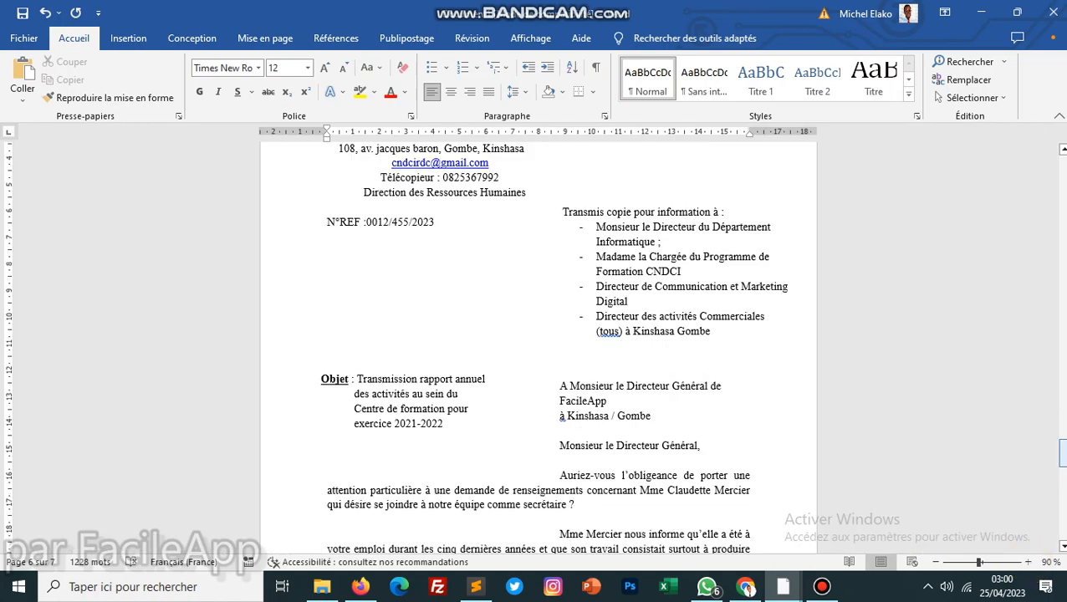
pyautogui.moveTo(1062, 454); pyautogui.dragTo(1060, 483)
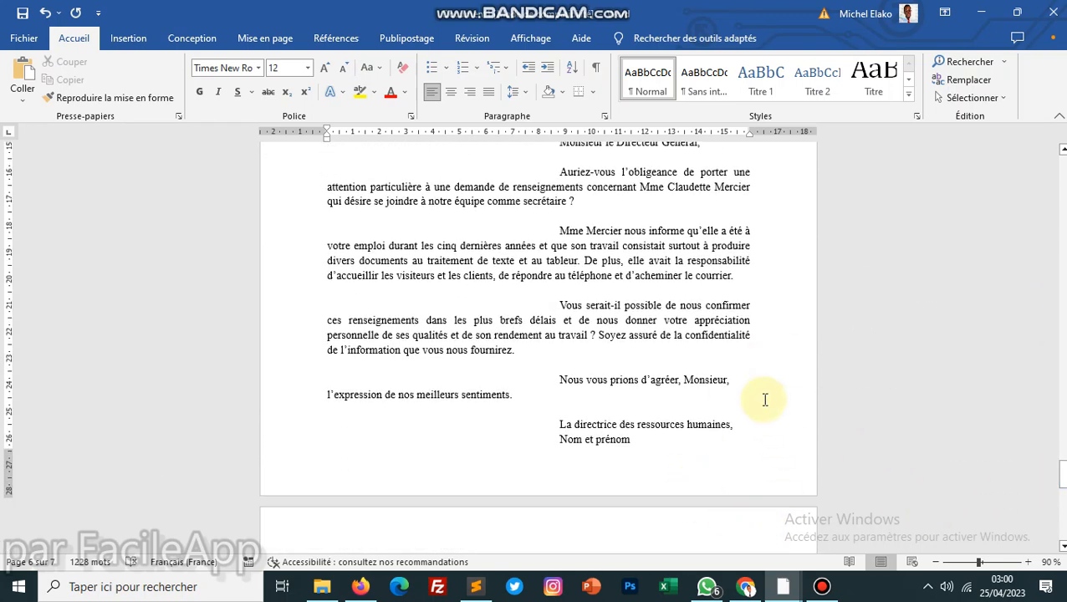
pyautogui.click(823, 586)
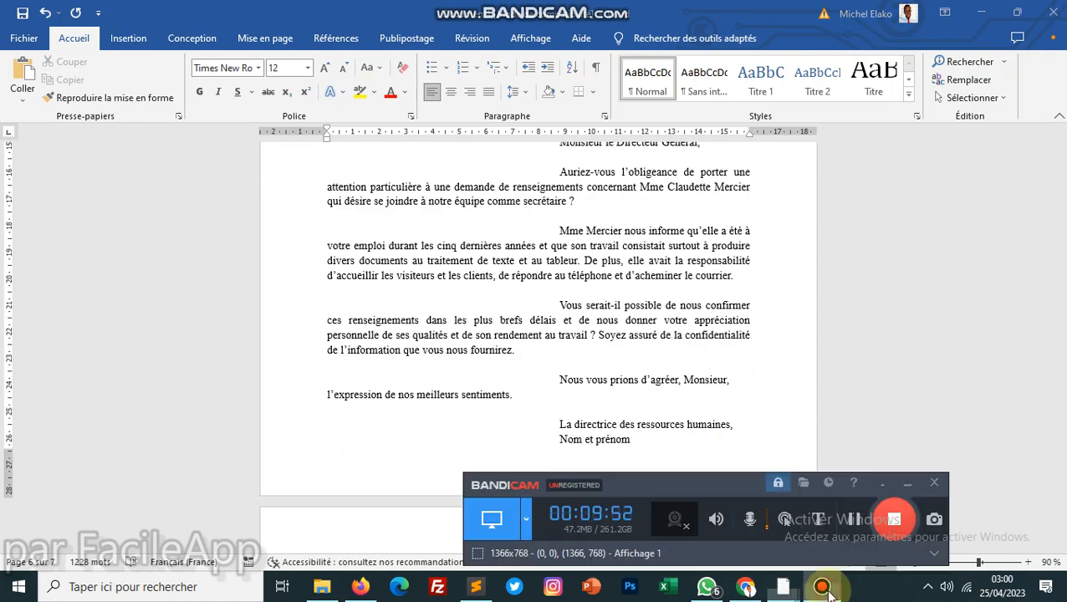